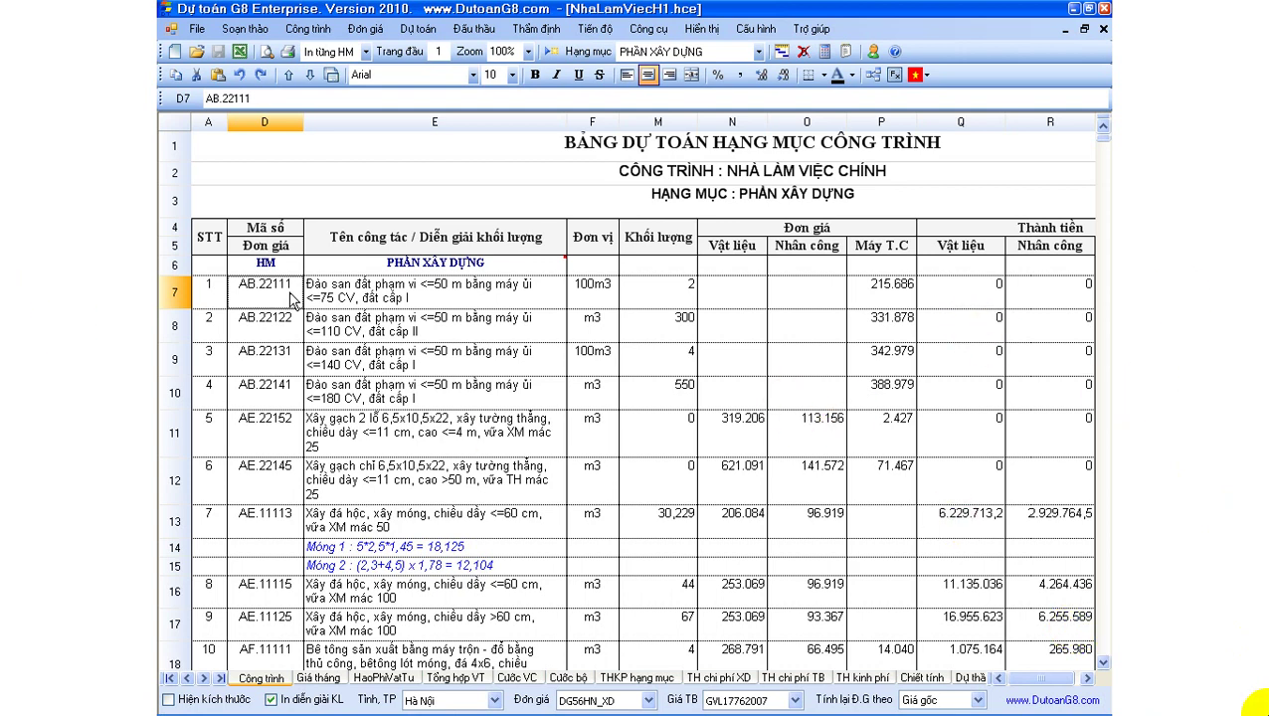
Step: Examine the descriptions and units of the first six work items in the PHẦN XÂY DỰNG estimate
left_click(475, 384)
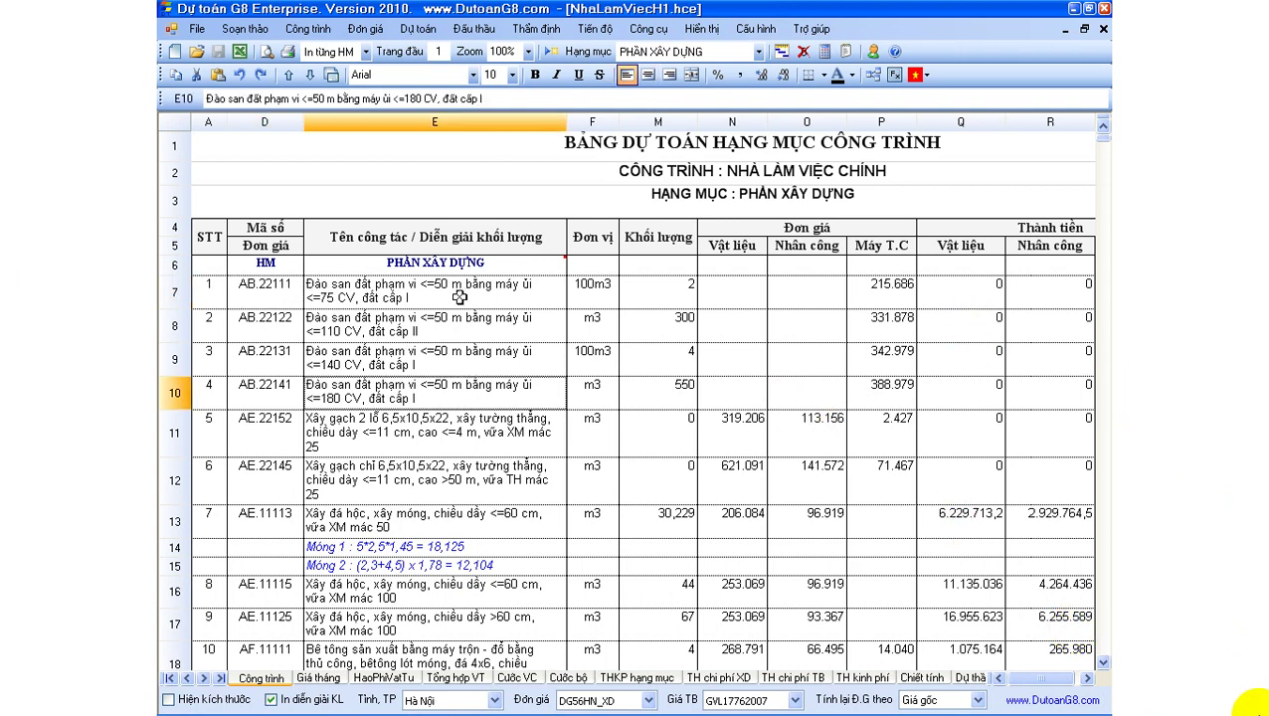
left_click_drag(457, 294, 450, 420)
left_click(475, 415)
left_click(493, 368)
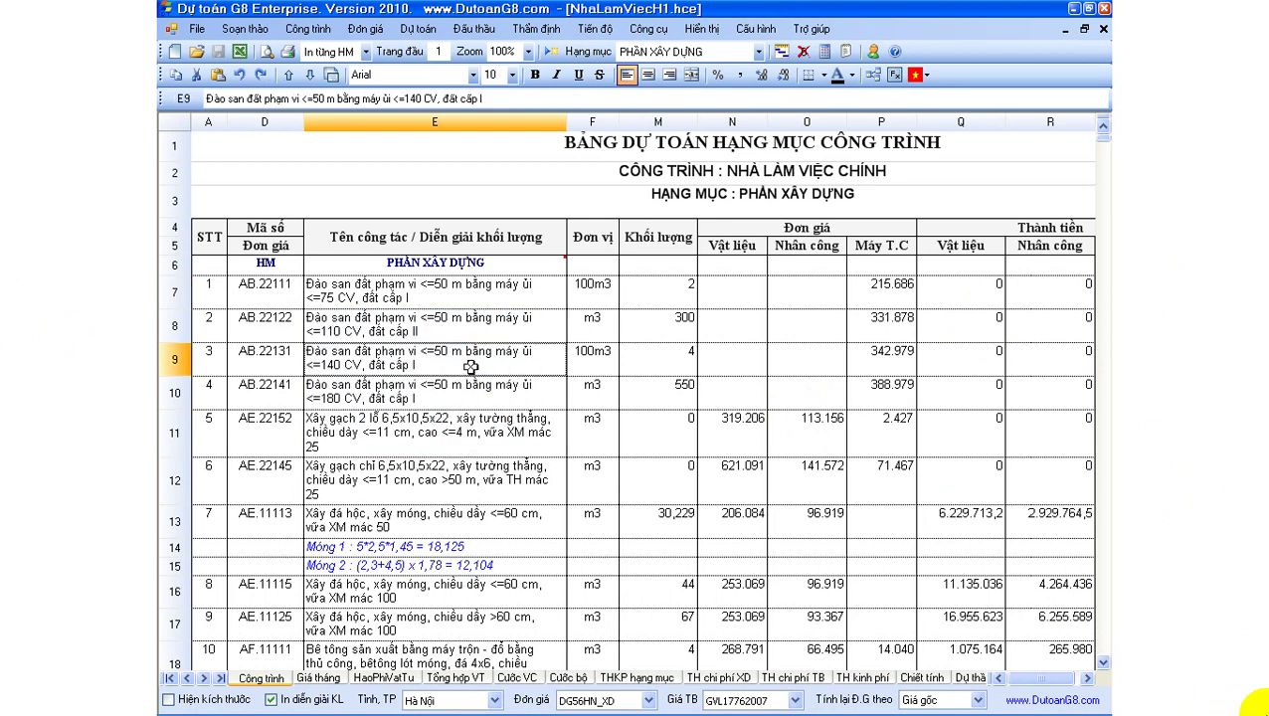
left_click(589, 287)
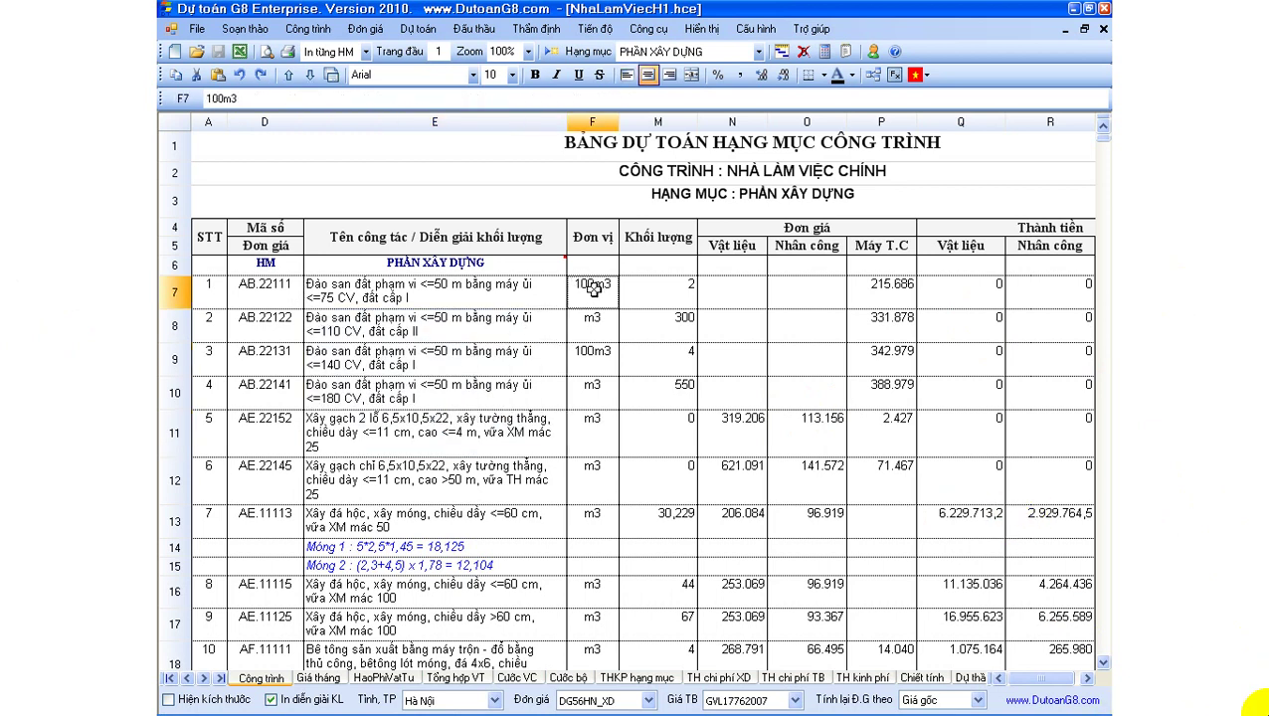
left_click(594, 322)
left_click(596, 396)
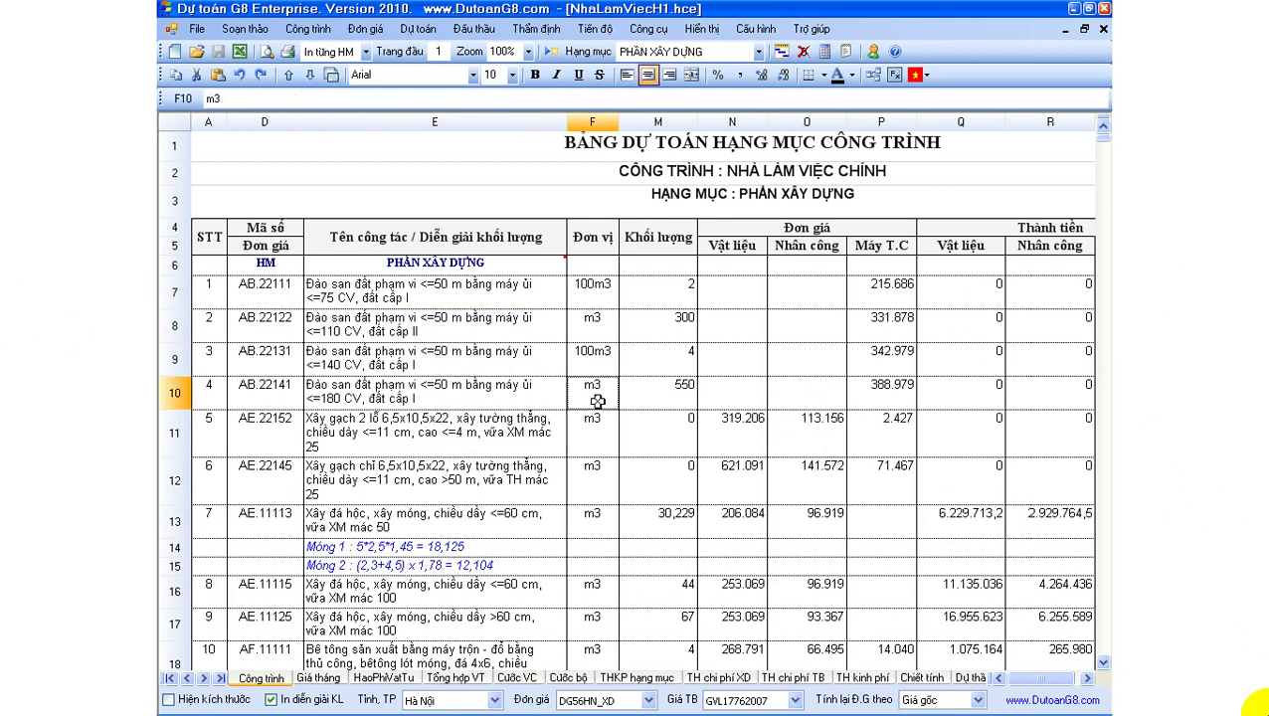
left_click(597, 484)
scroll(598, 483, "down", 3)
scroll(597, 487, "up", 3)
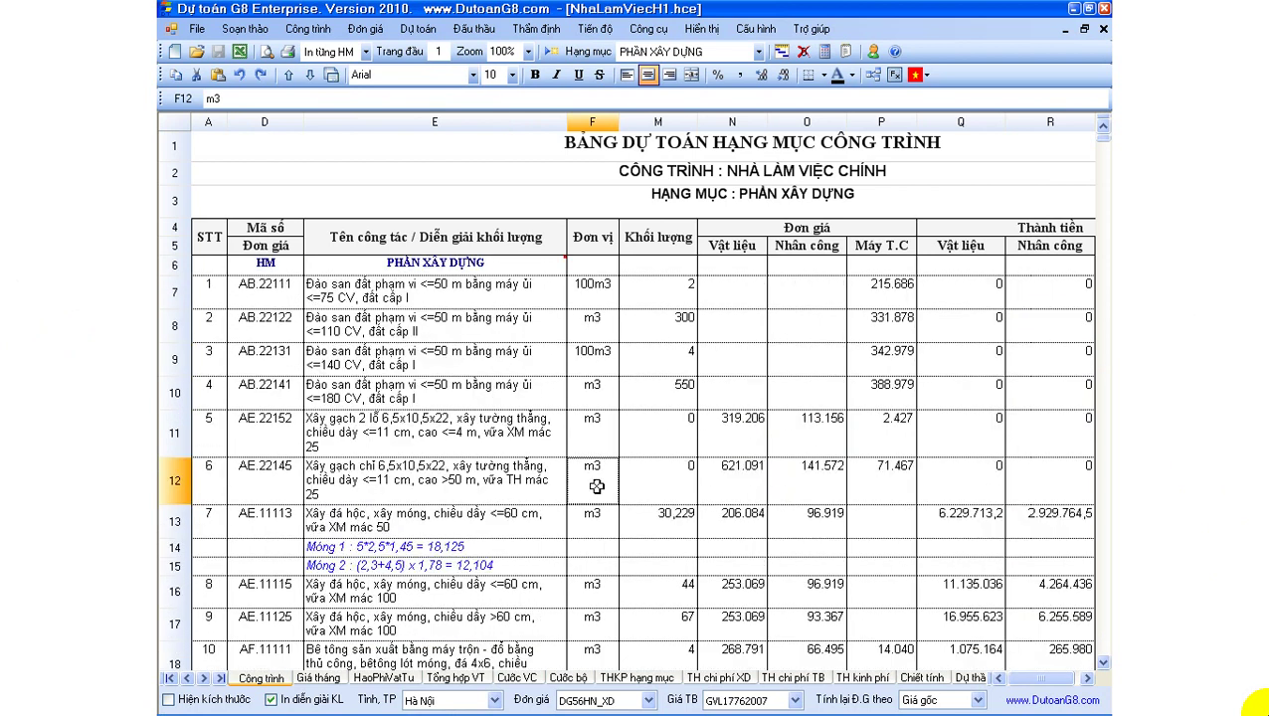
Step: Display the consumption norms of work item AB.22122 and show its machine shifts (Ca máy)
left_click(424, 326)
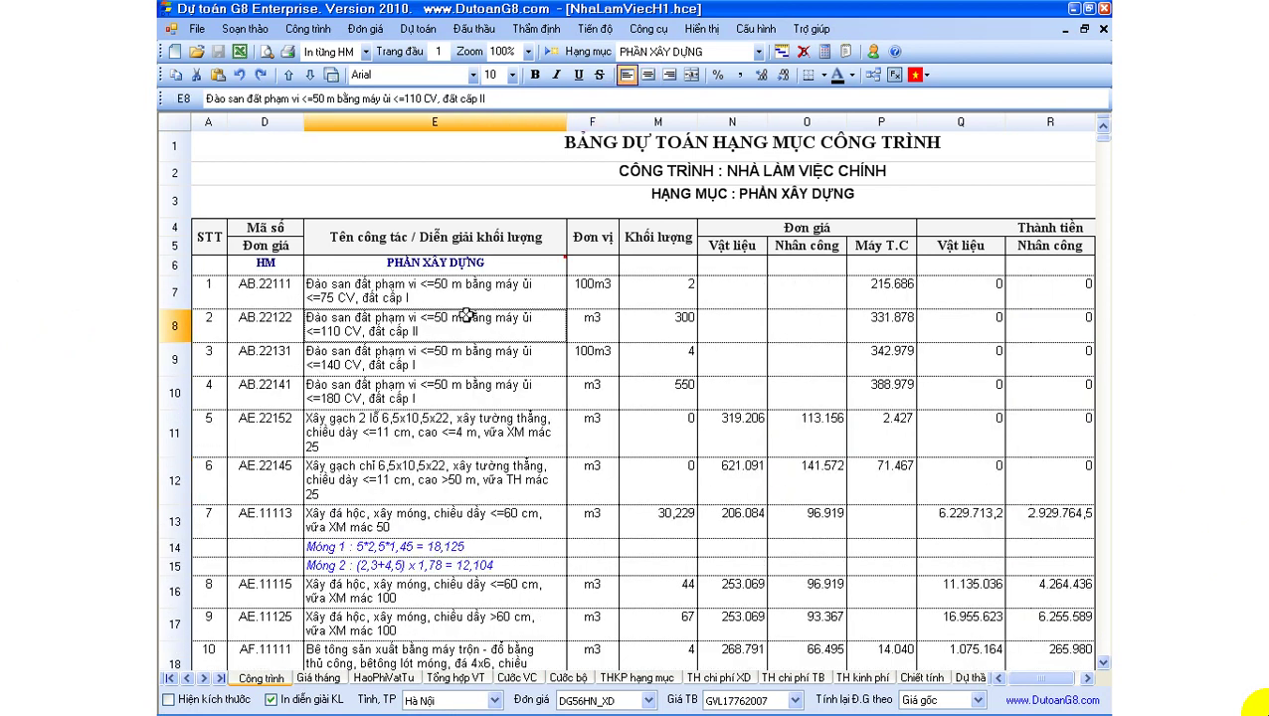
left_click(872, 76)
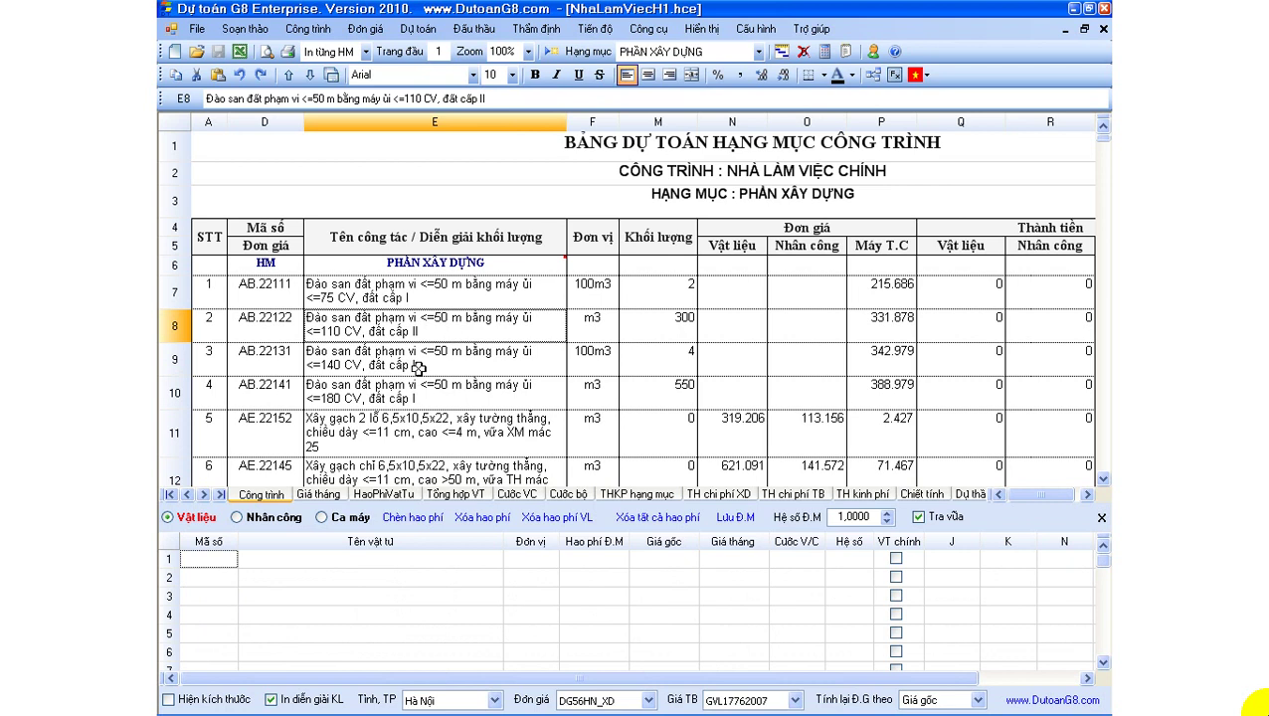
left_click(338, 517)
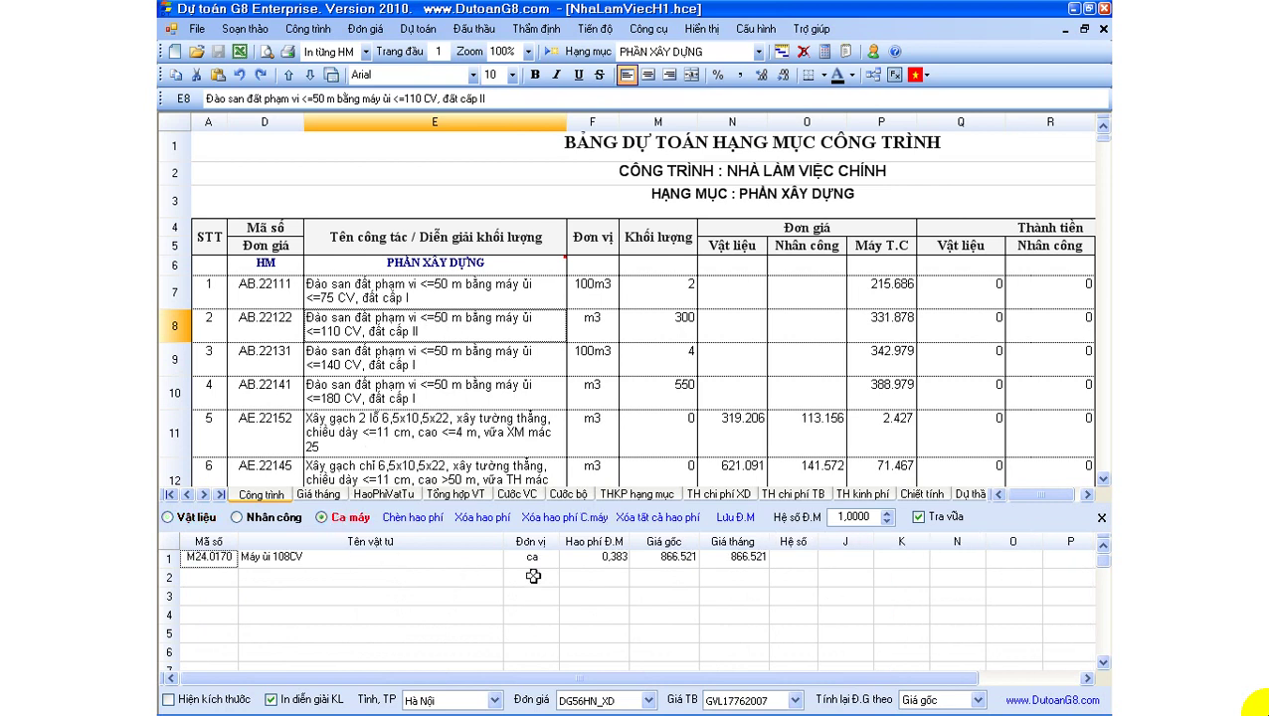
left_click(601, 557)
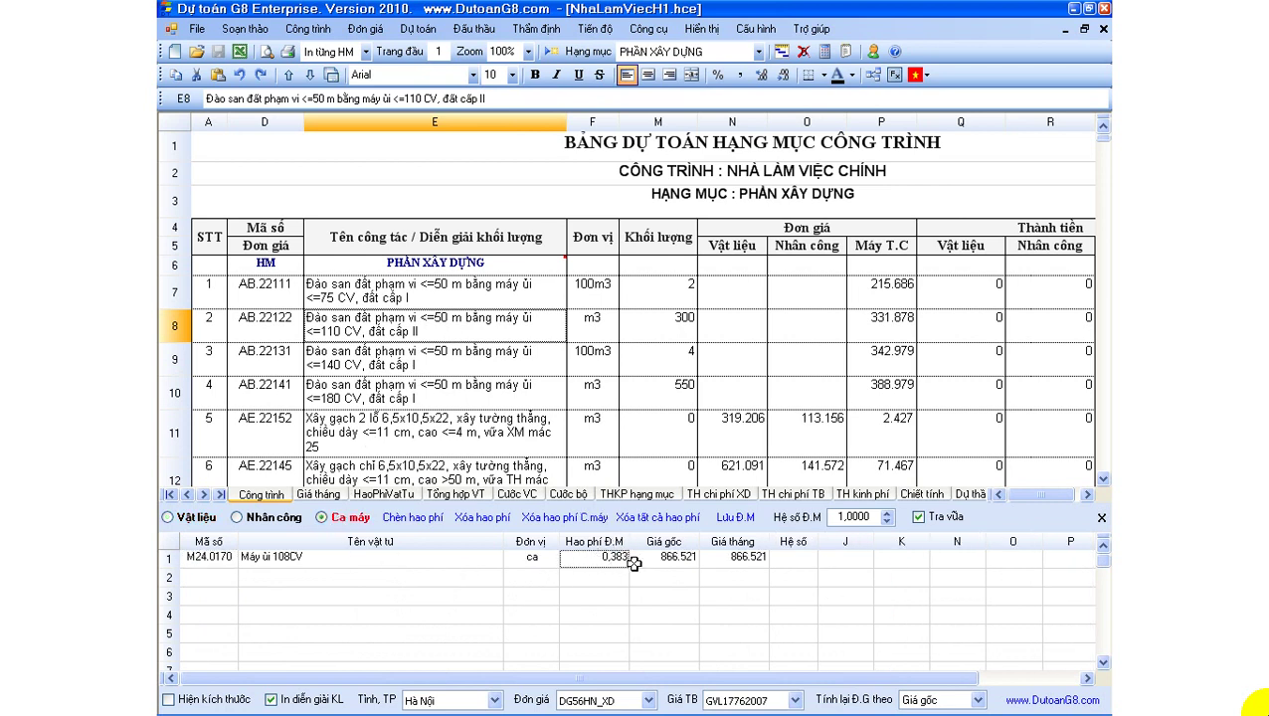
Step: Compare the unit and quantity of work item AB.22122 with the norm of its Máy ủi 108CV machine
left_click(592, 328)
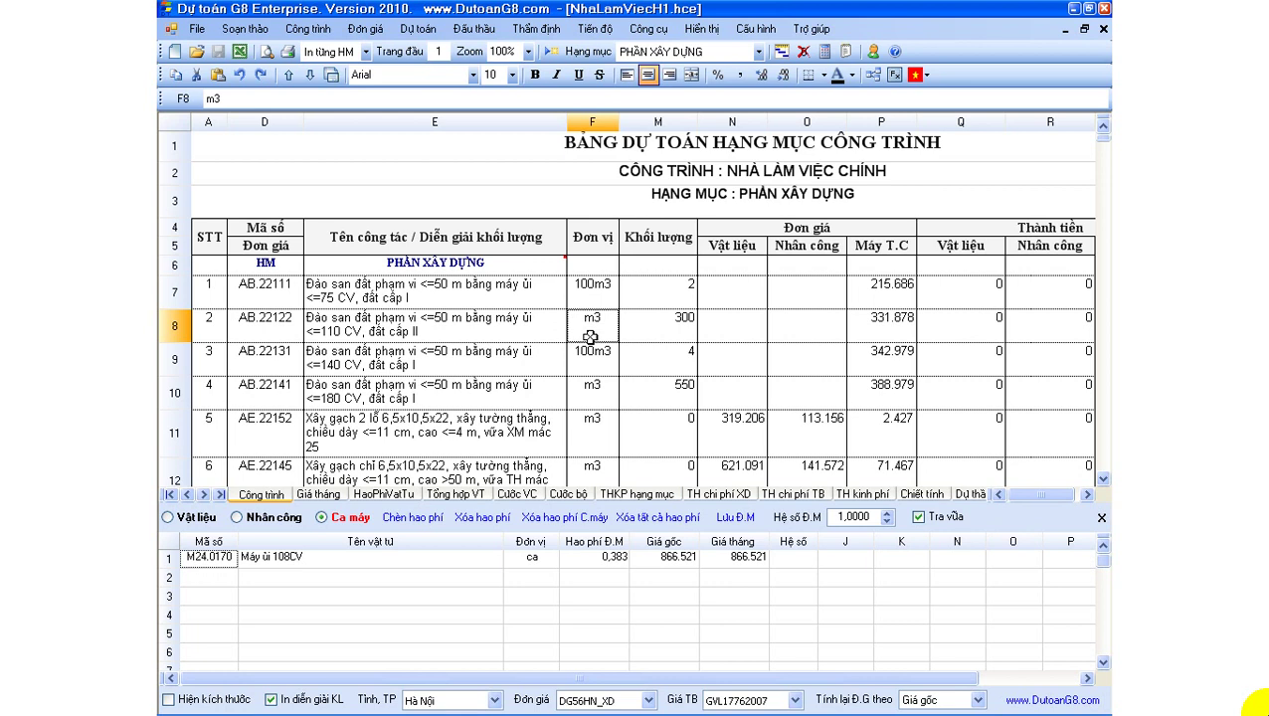
left_click(659, 325)
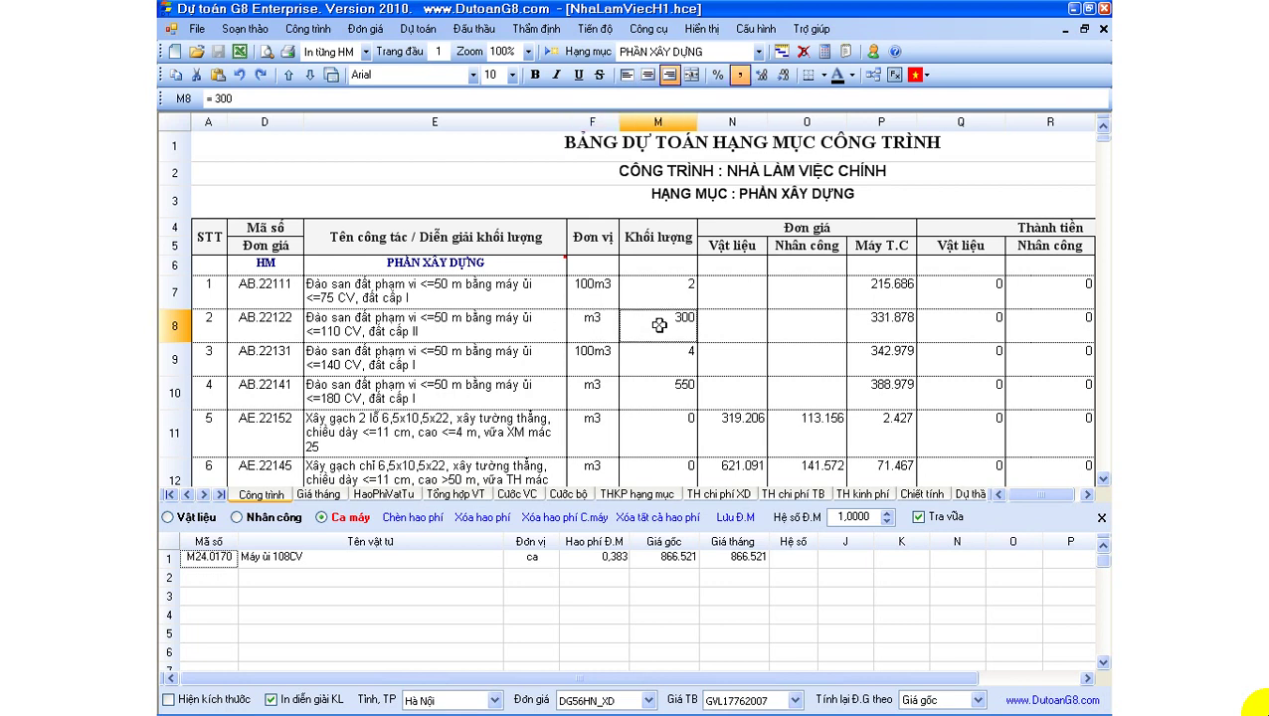
left_click(600, 319)
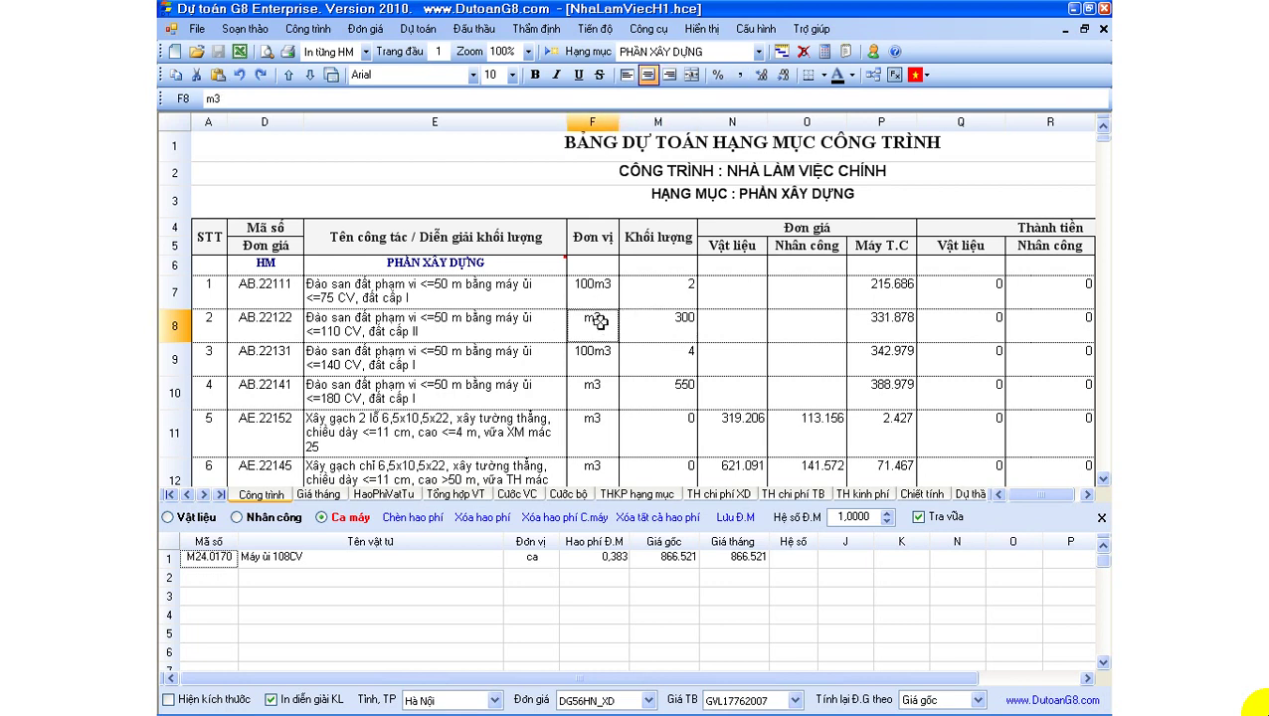
left_click(277, 323)
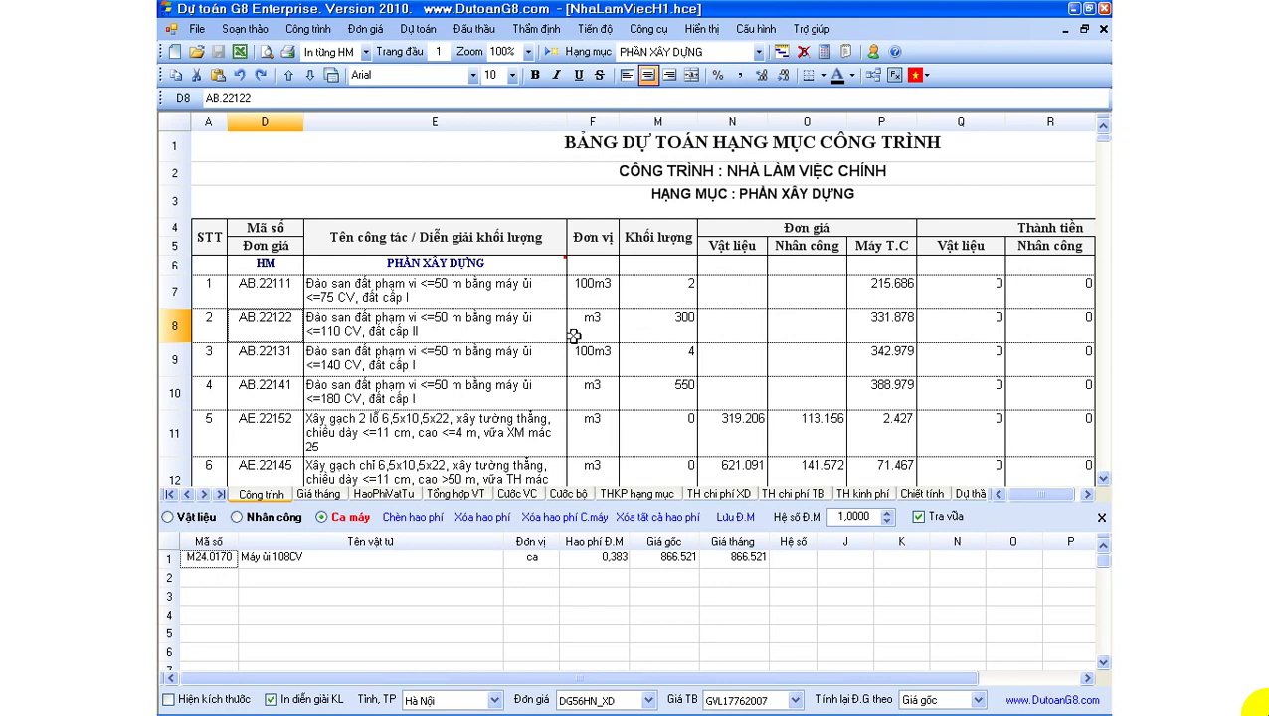
left_click(591, 560)
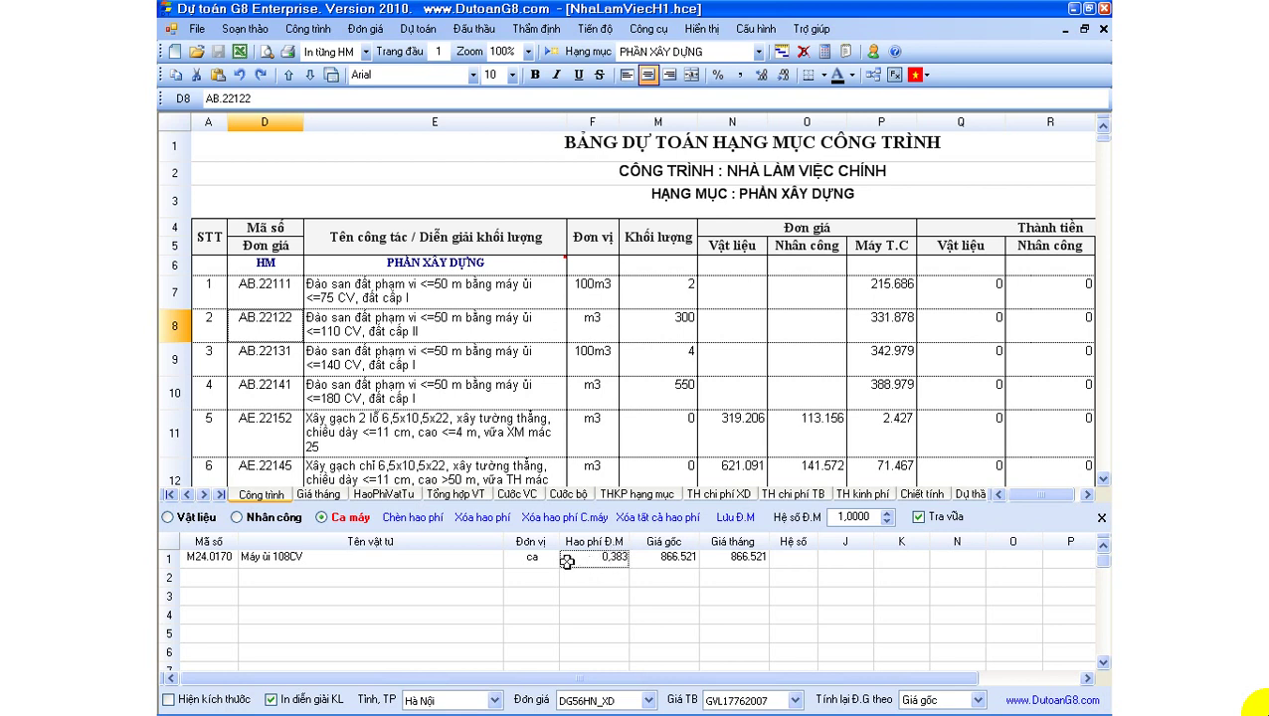
key("Left")
left_click_drag(591, 562, 537, 557)
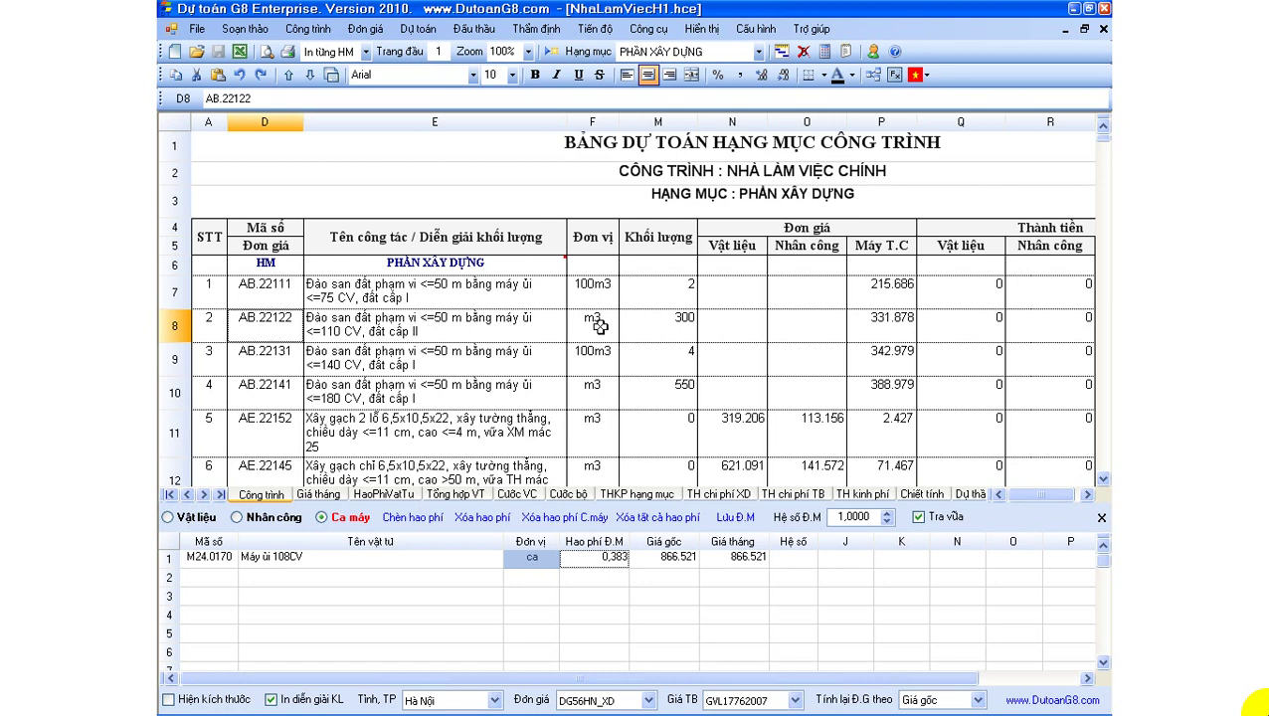
left_click(679, 320)
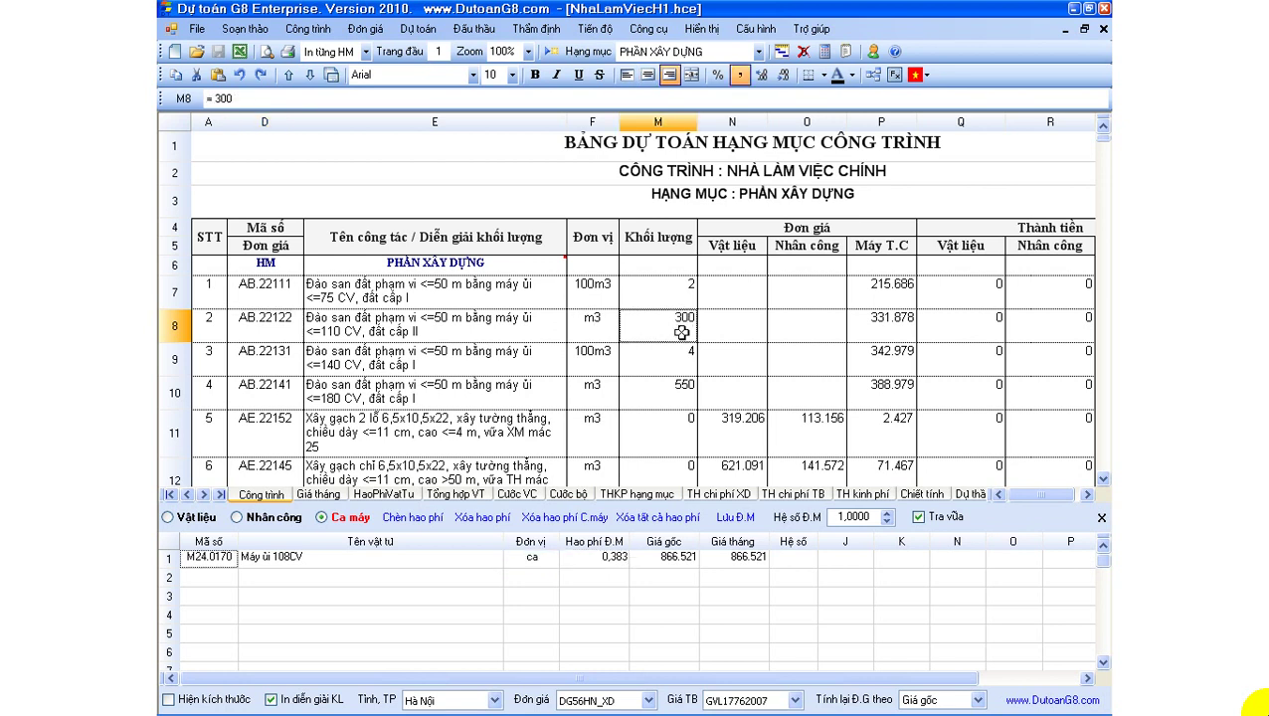
left_click_drag(683, 332, 608, 329)
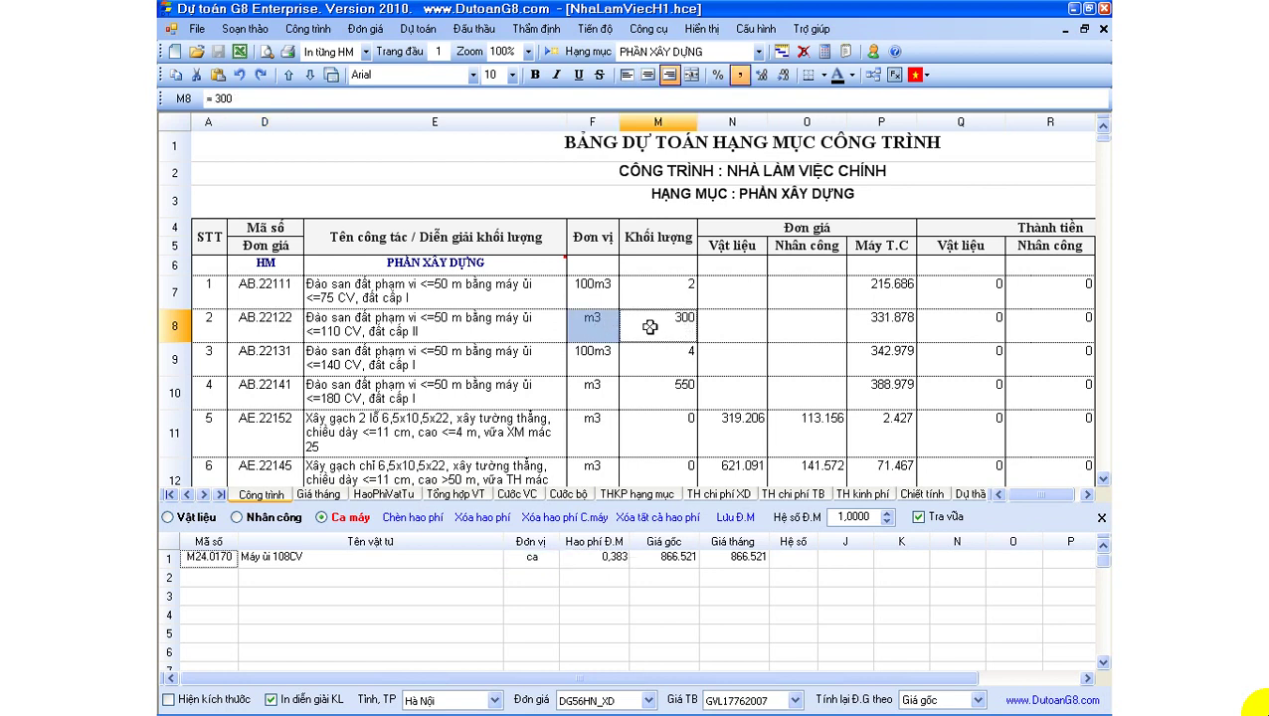
left_click(649, 328)
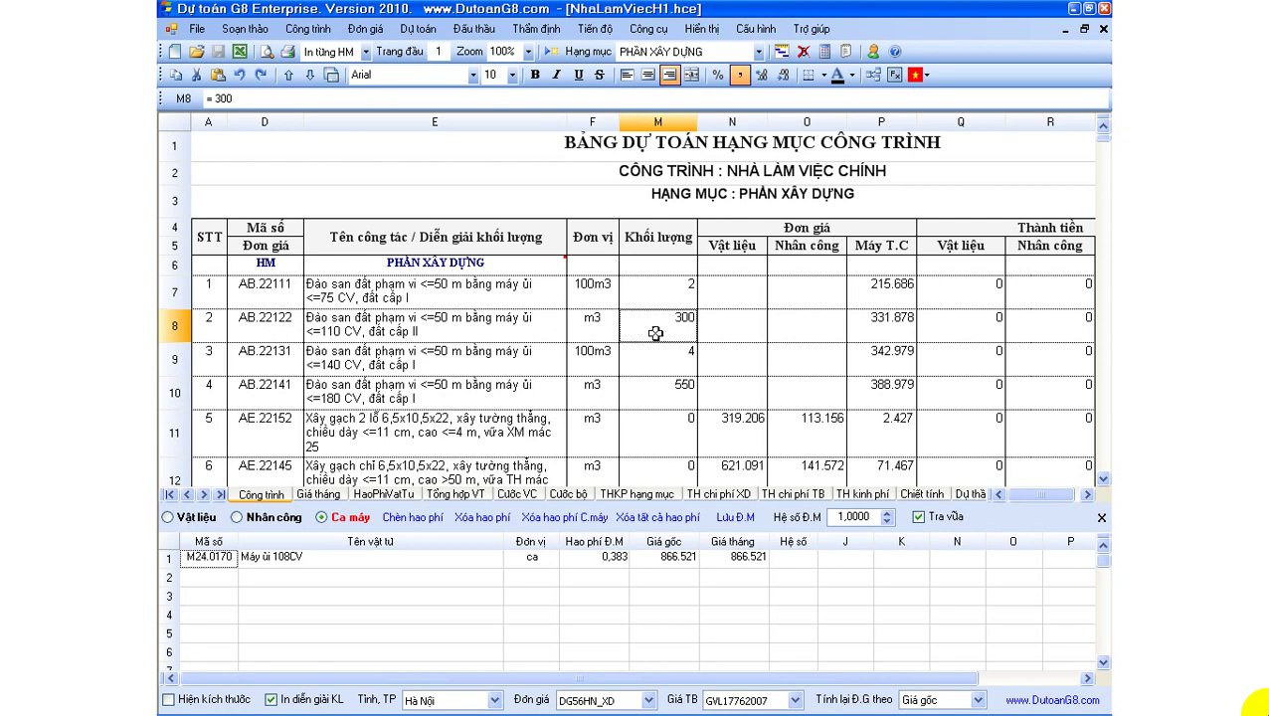
left_click(606, 322)
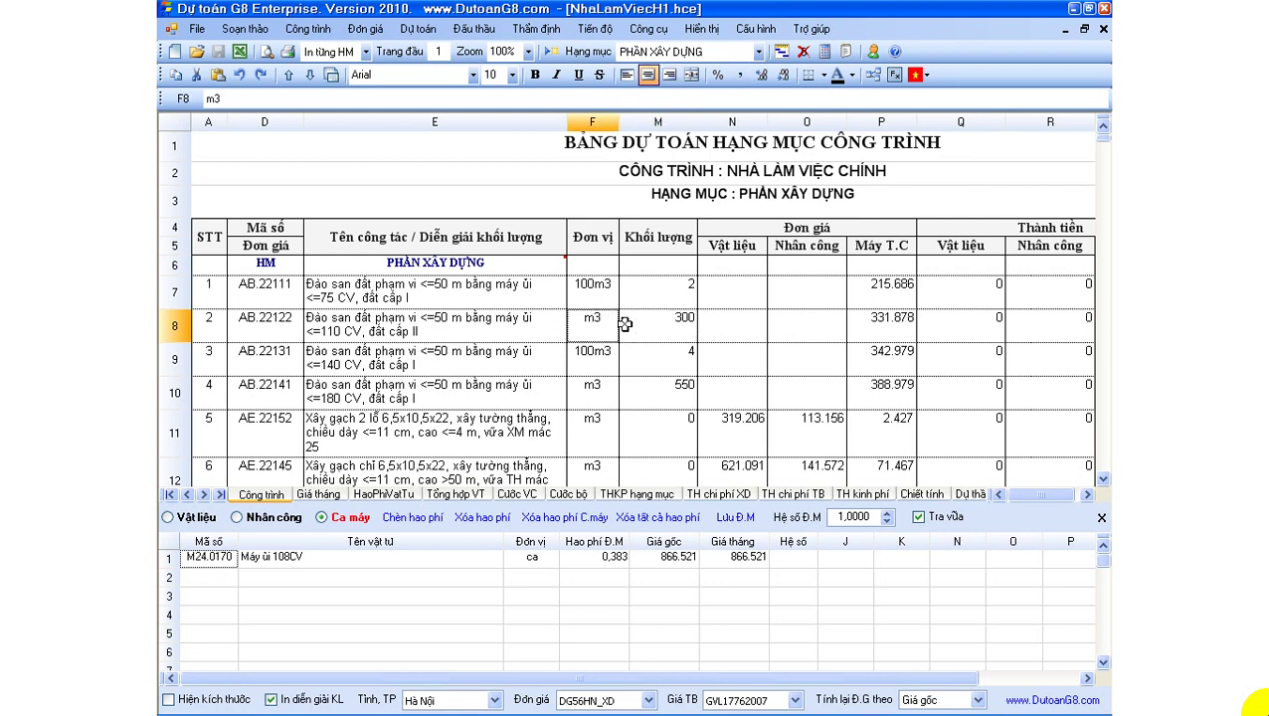
left_click(664, 329)
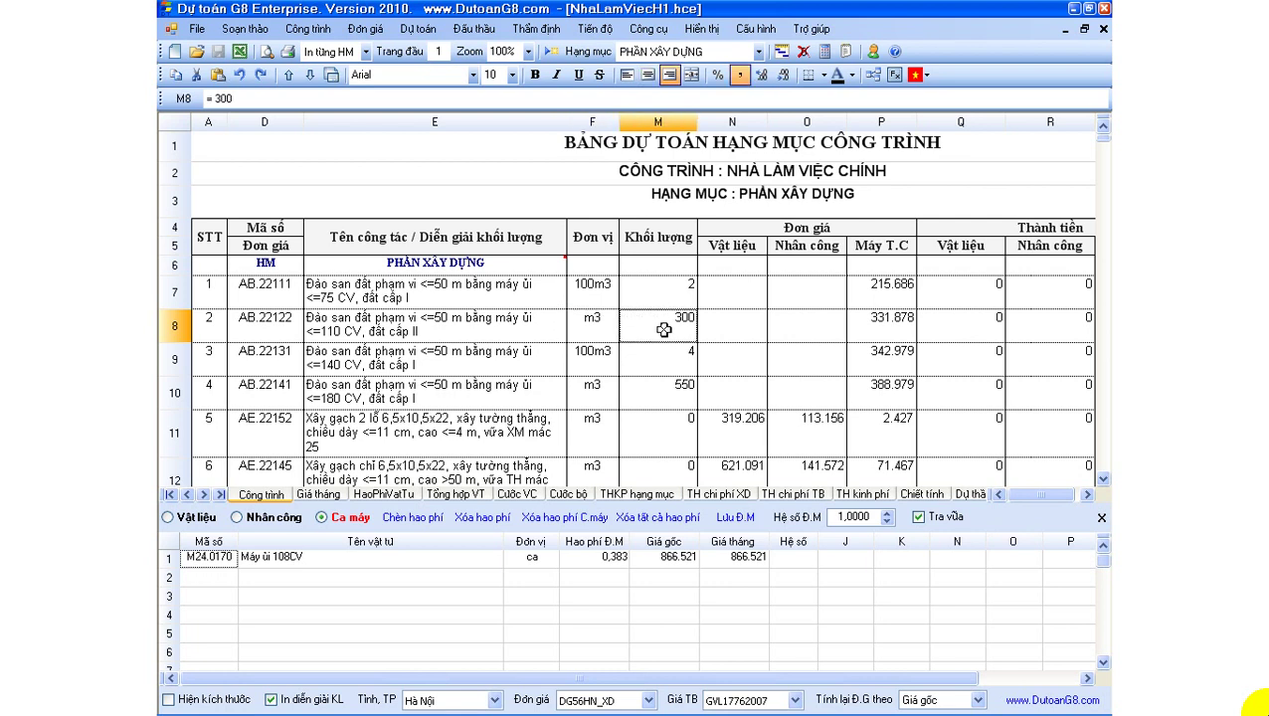
left_click(603, 321)
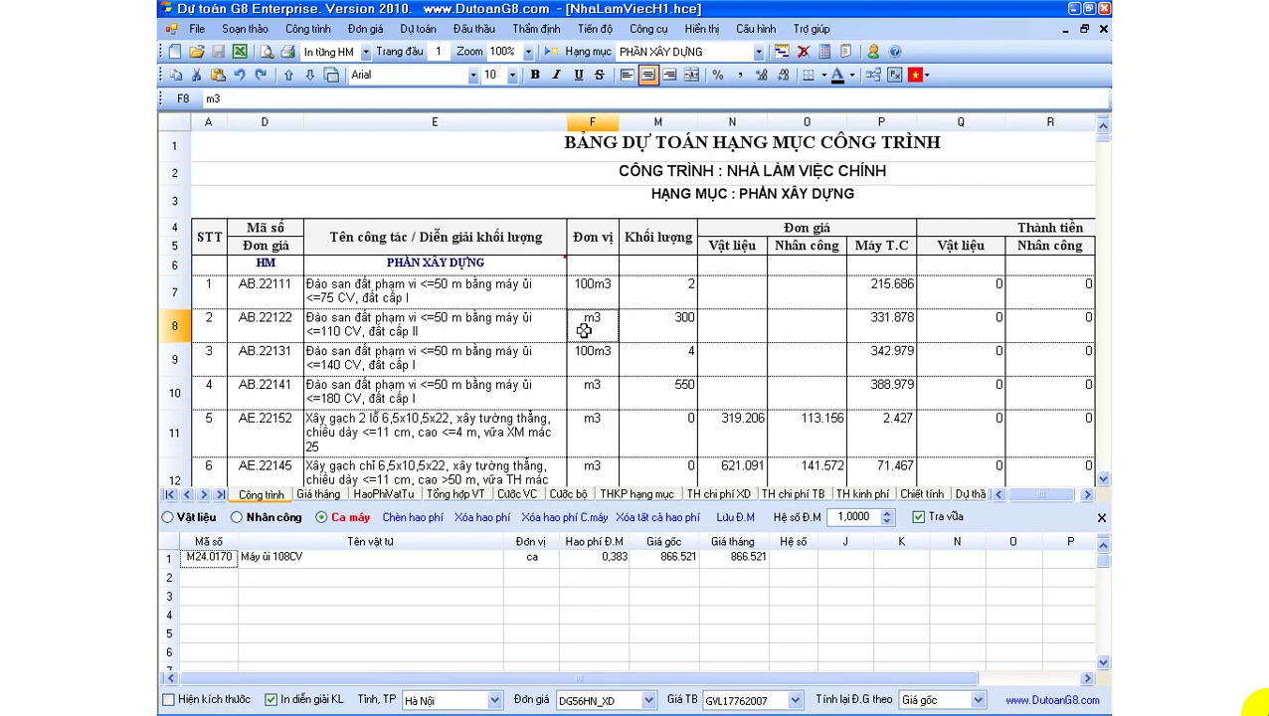
Step: Run the project's unit conversion with the option "Đổi hao phí định mức VL, NC và Máy", keeping quantities and units
left_click(309, 29)
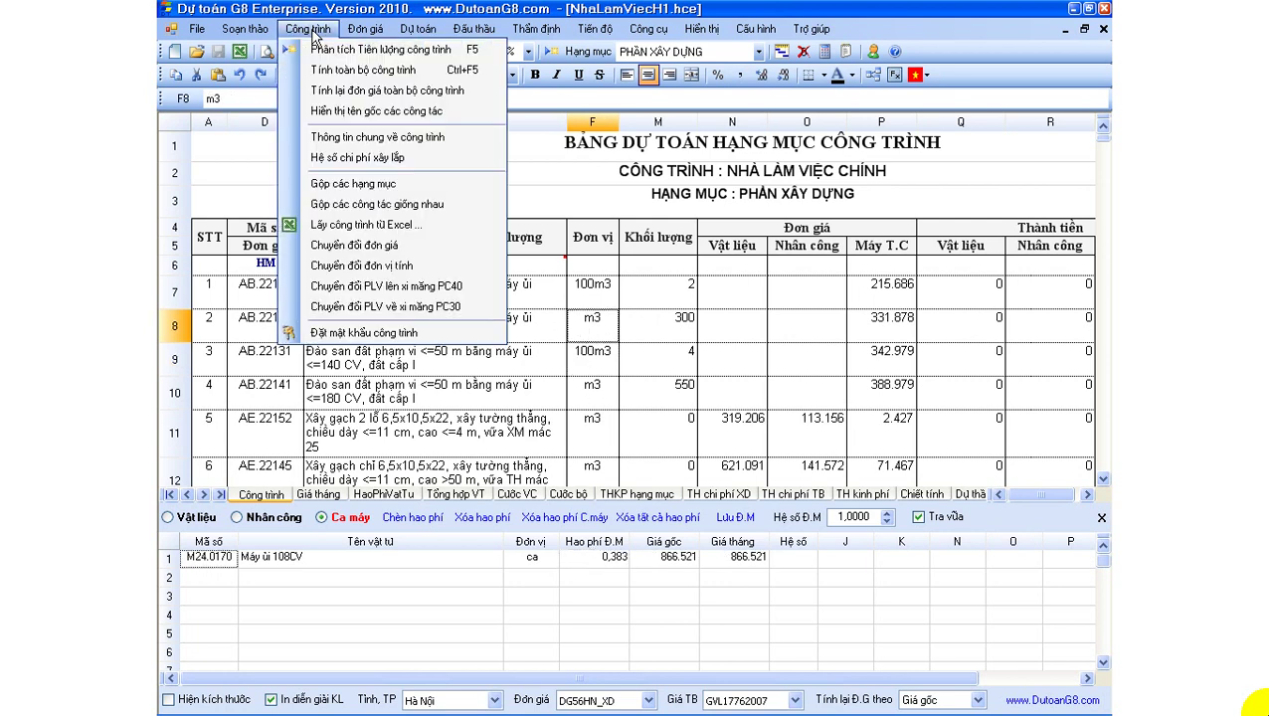
left_click(360, 266)
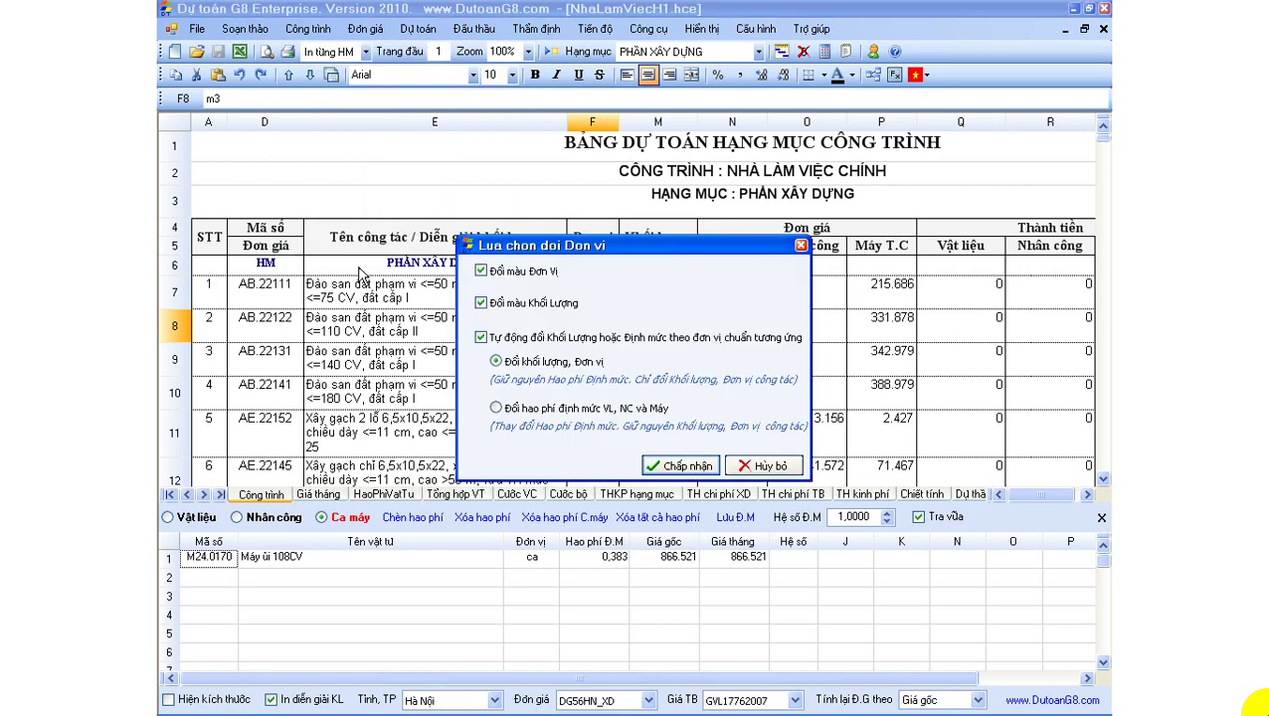
left_click_drag(640, 246, 558, 33)
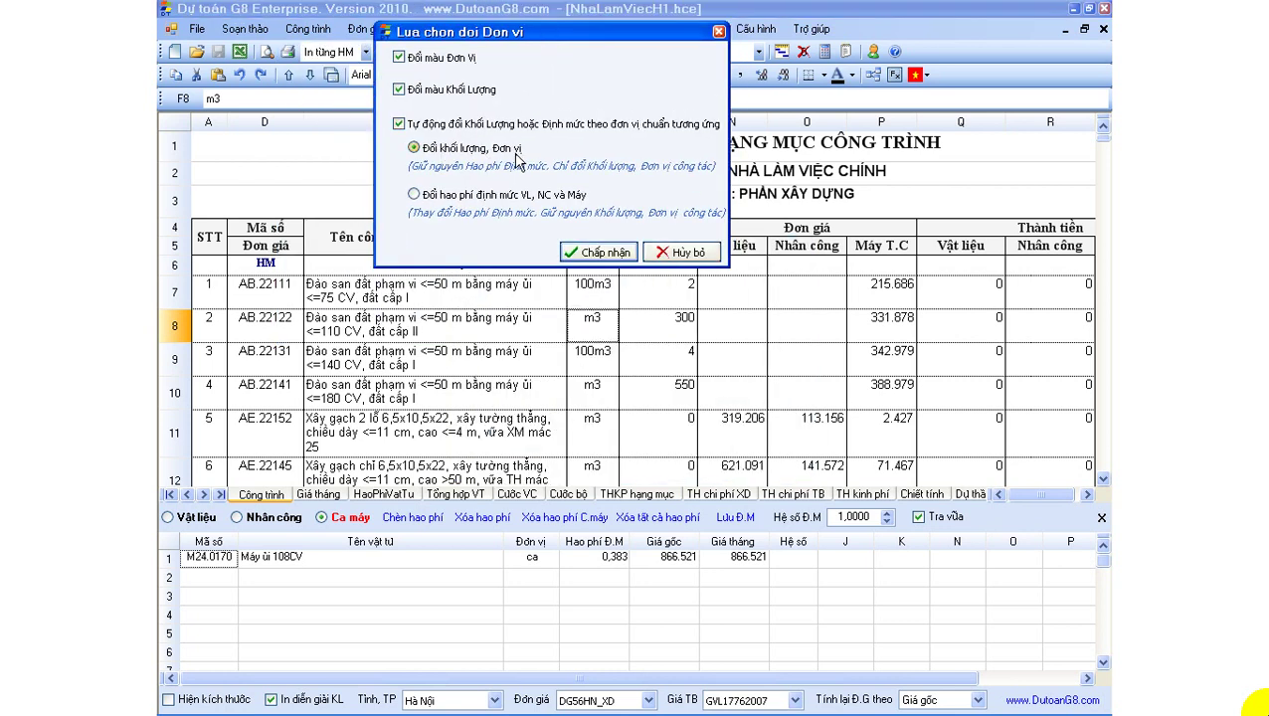
left_click(443, 199)
left_click(487, 156)
left_click_drag(666, 35, 488, 31)
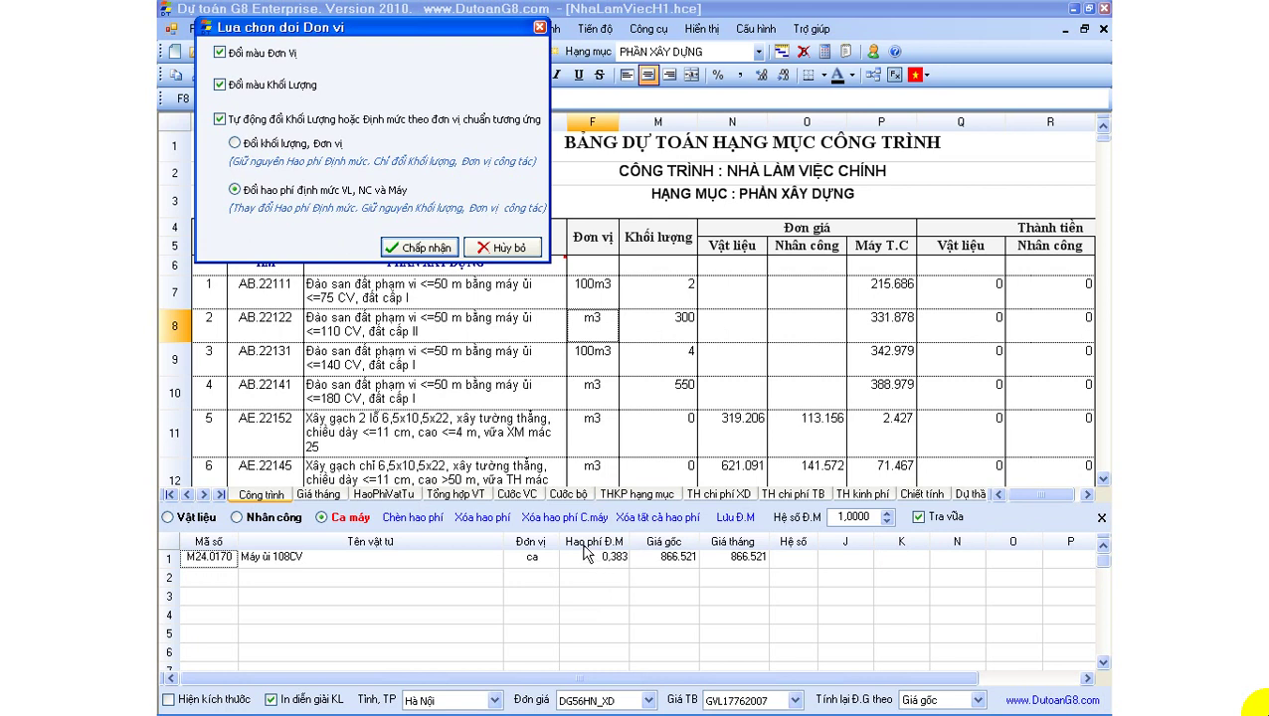
left_click(414, 248)
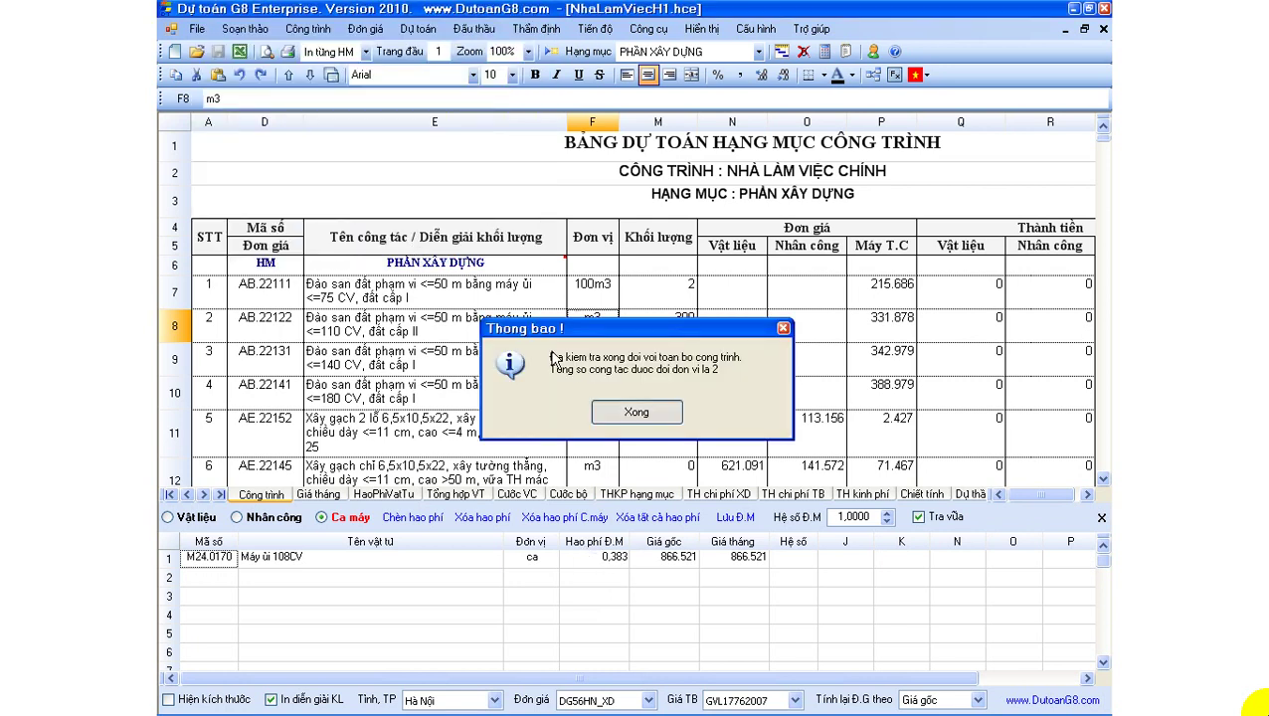
left_click(602, 408)
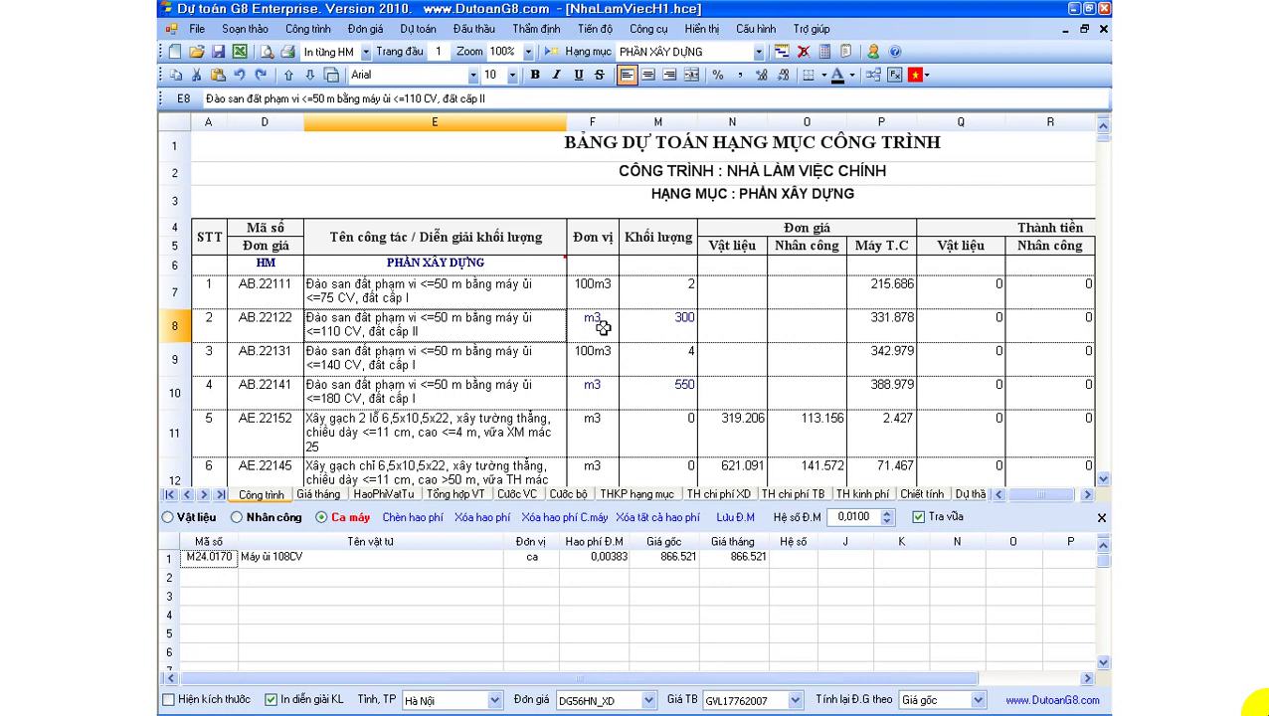
Step: Check the Máy ủi 108CV machine norm of work item AB.22122 after the conversion
left_click(606, 558)
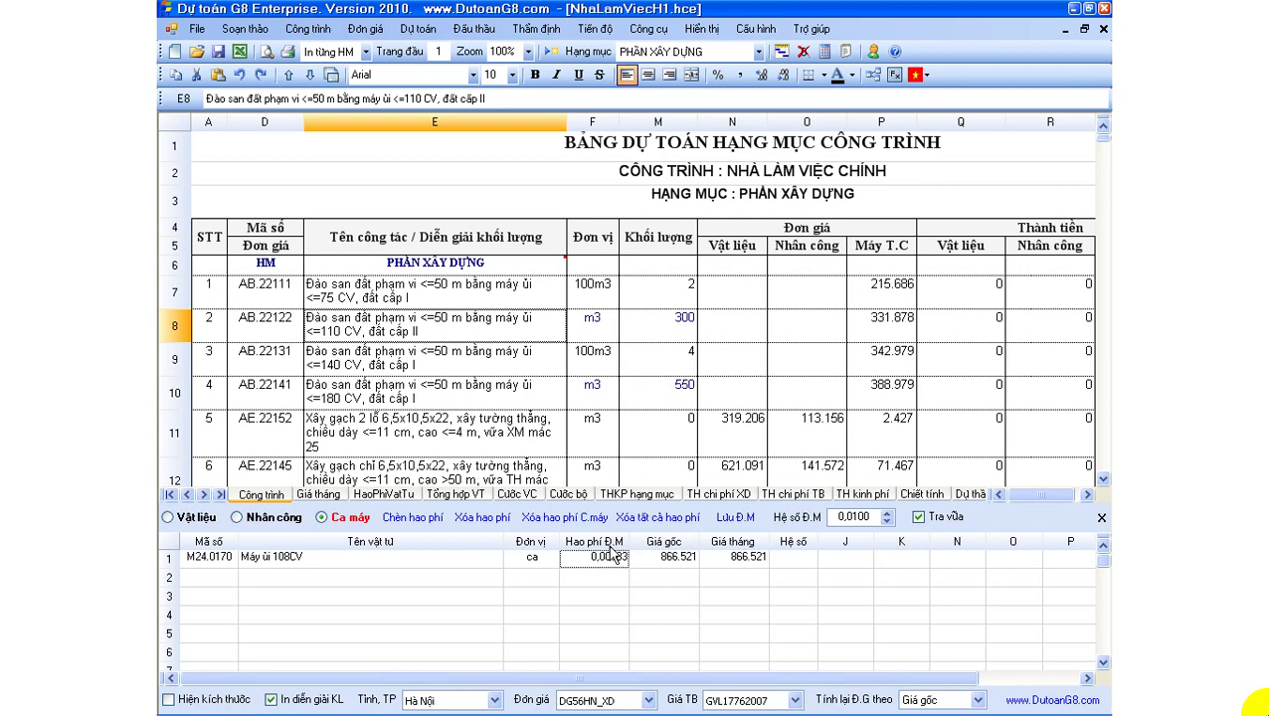
left_click(383, 557)
left_click(591, 563)
Step: Re-enter price codes AB.22122 and AB.22141 to reload the standard units and norms of these work items
left_click(284, 330)
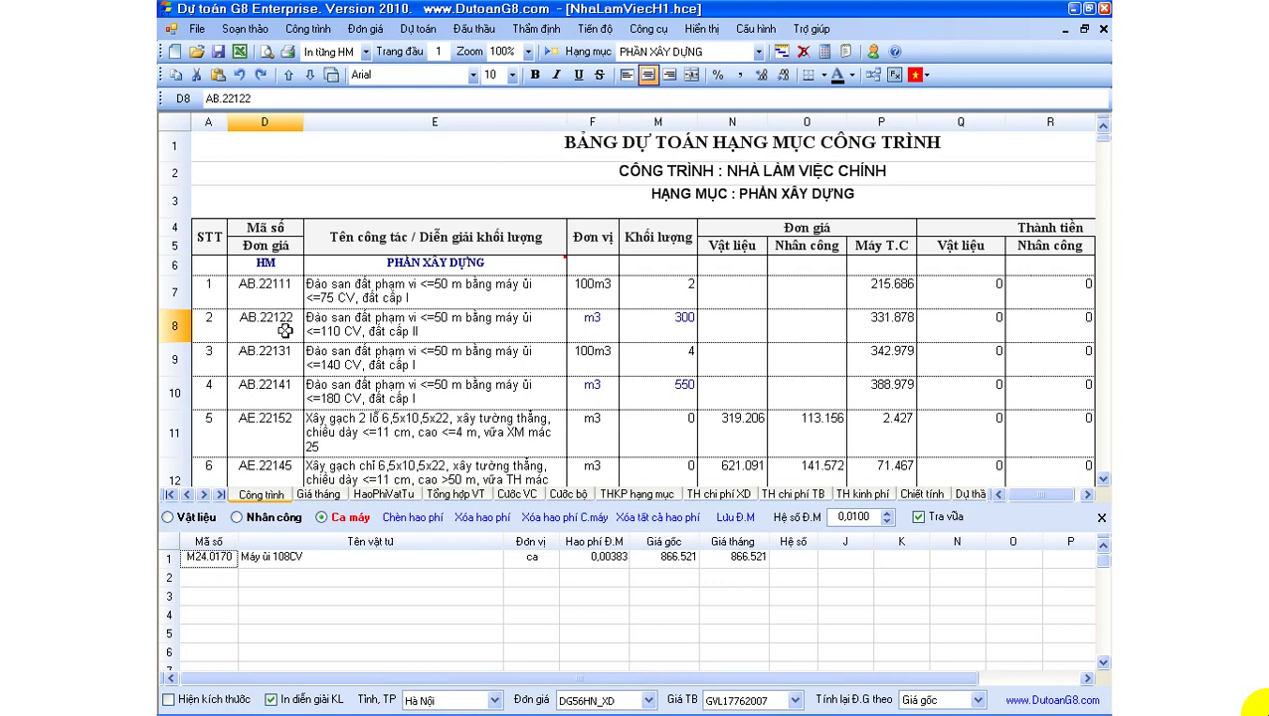
left_click(538, 367)
left_click(258, 394)
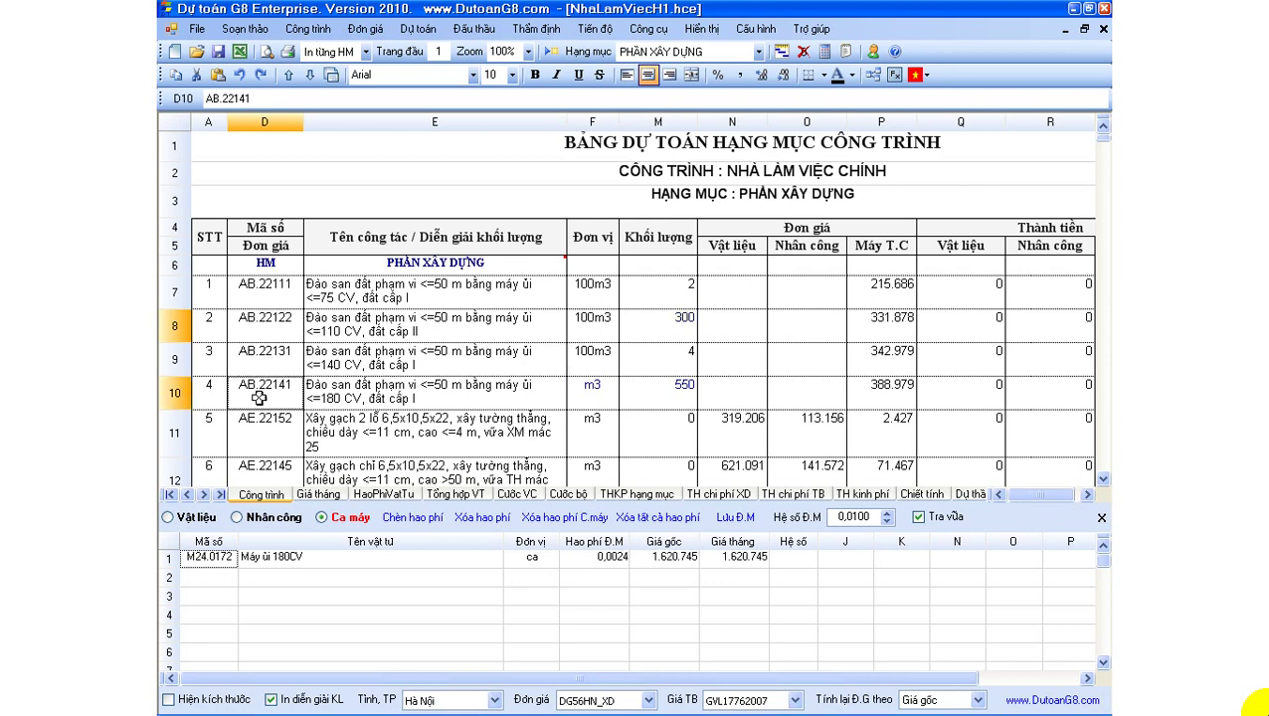
Step: Set the units of work items AB.22122 and AB.22141 to m3
left_click(599, 328)
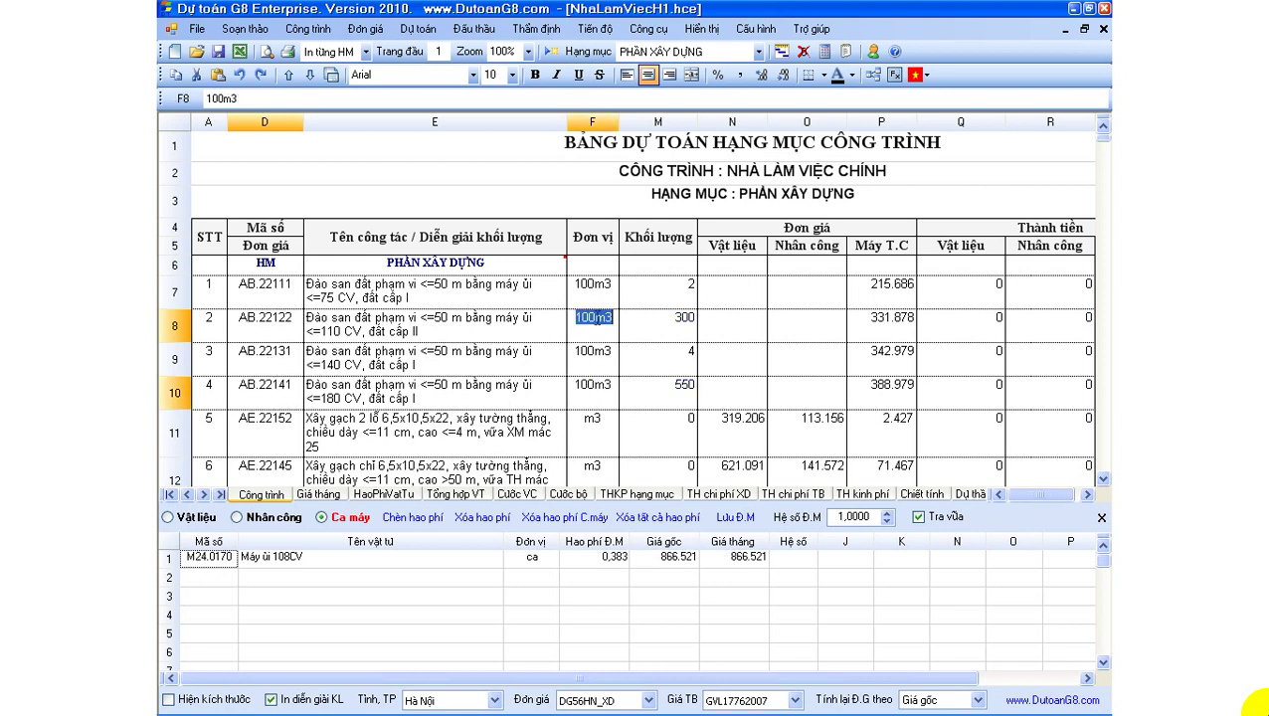
left_click(602, 321)
key("BackSpace")
left_click(593, 389)
left_click(596, 386)
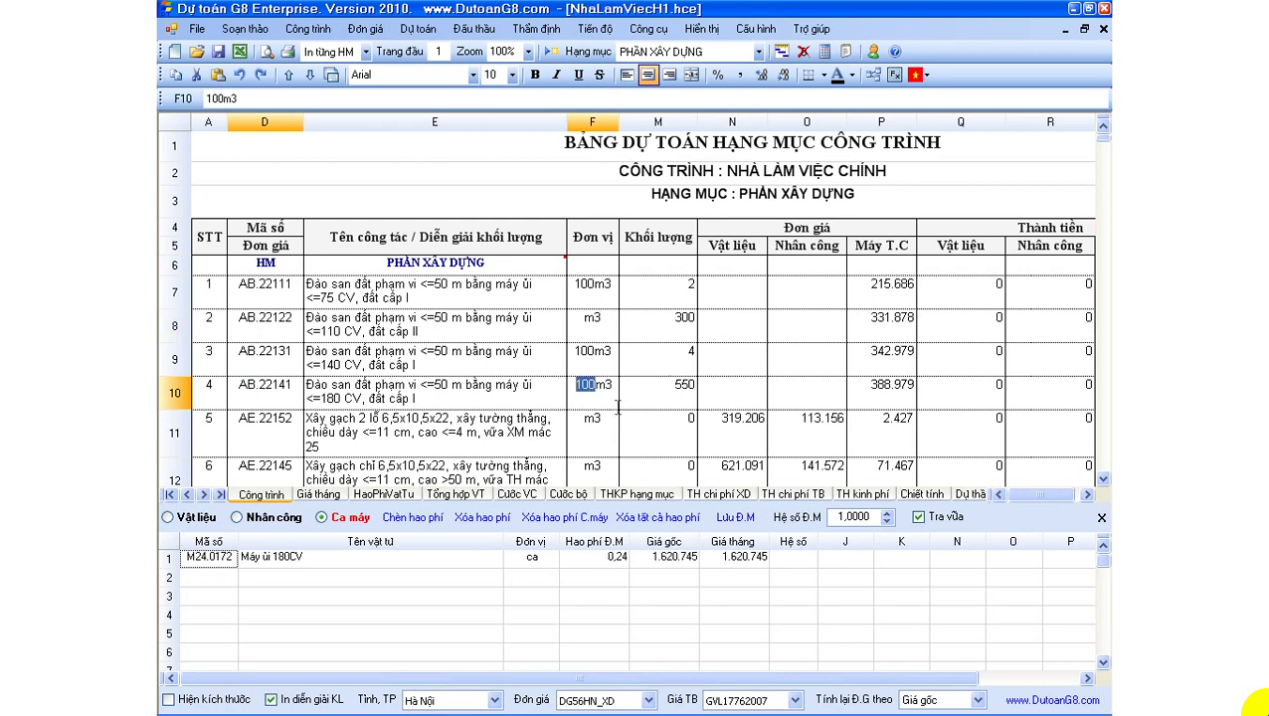
key("BackSpace")
Step: Check the quantities of work items AB.22122 and AB.22141
left_click(678, 336)
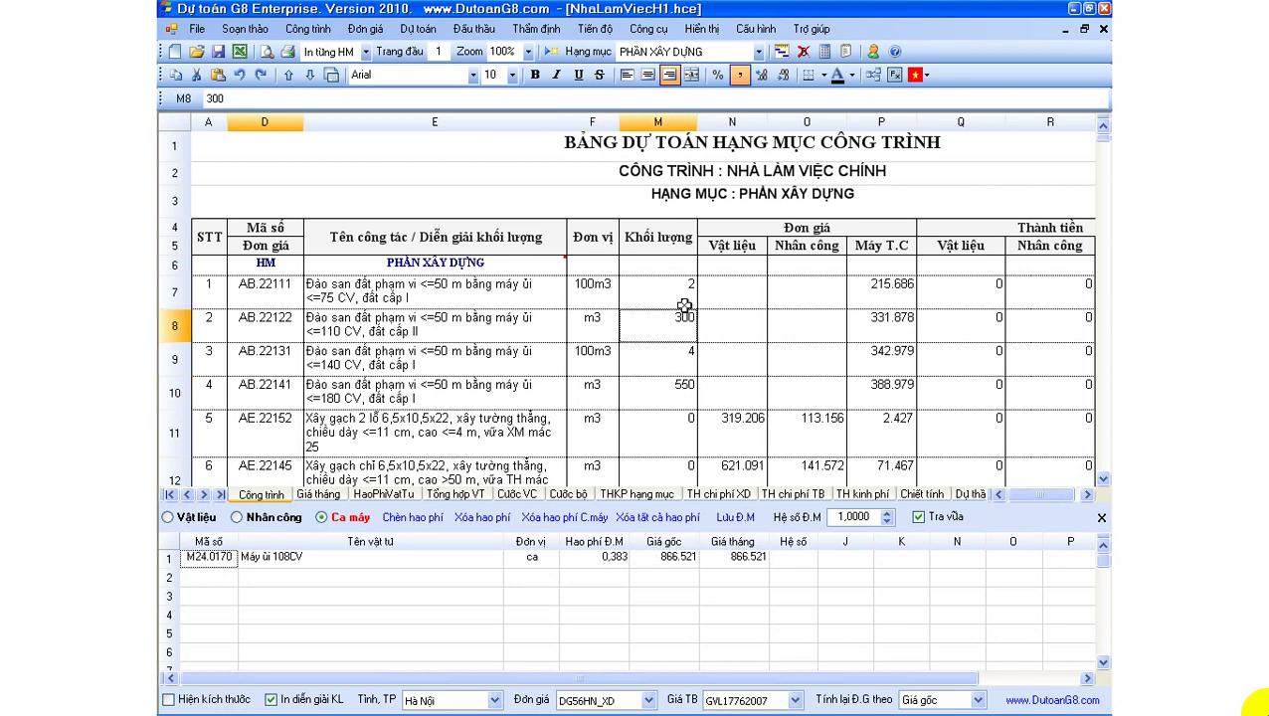
left_click(676, 386)
left_click(686, 321)
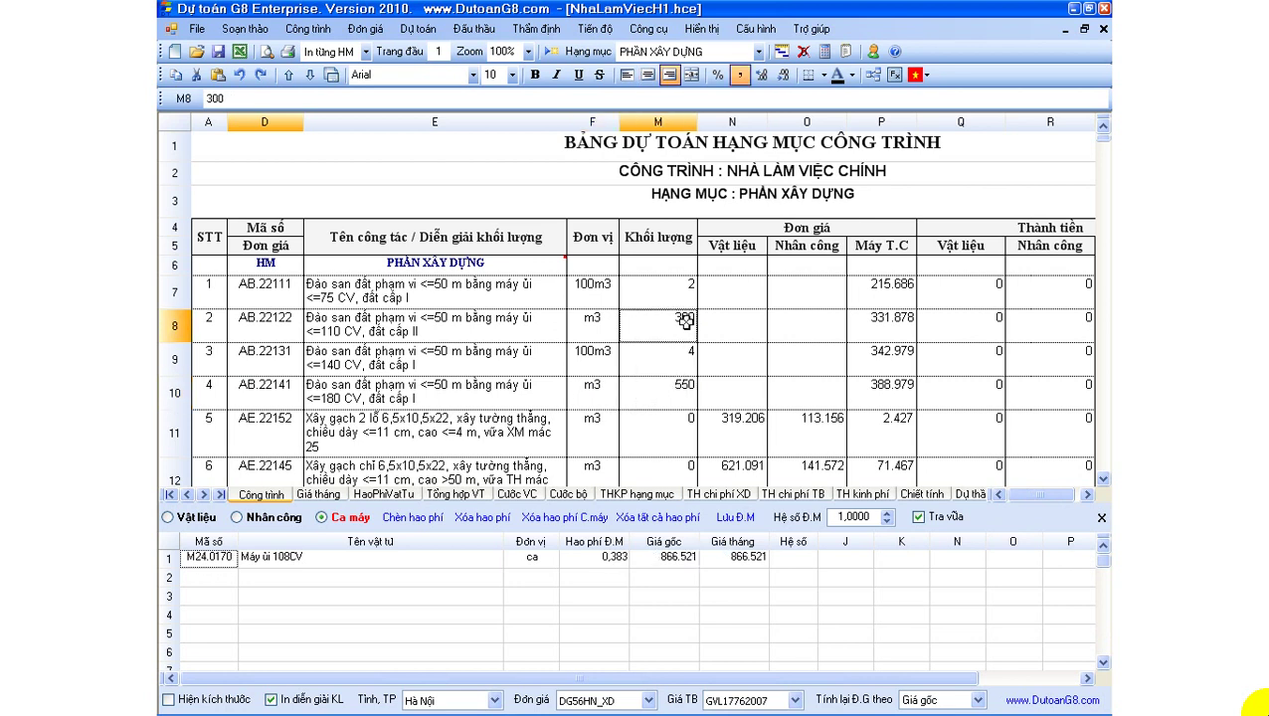
left_click(686, 394)
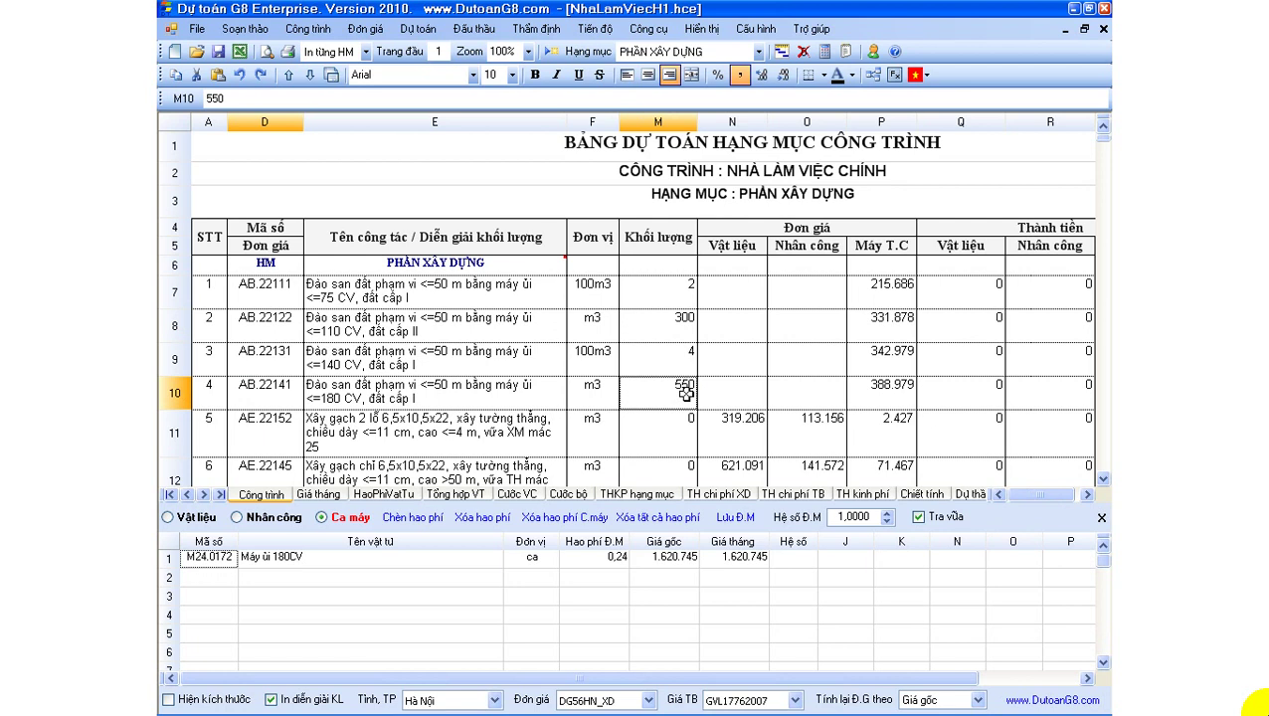
Step: Compare the unit and quantity of work item AB.22122 with the unit of work item AB.22111
left_click(671, 329)
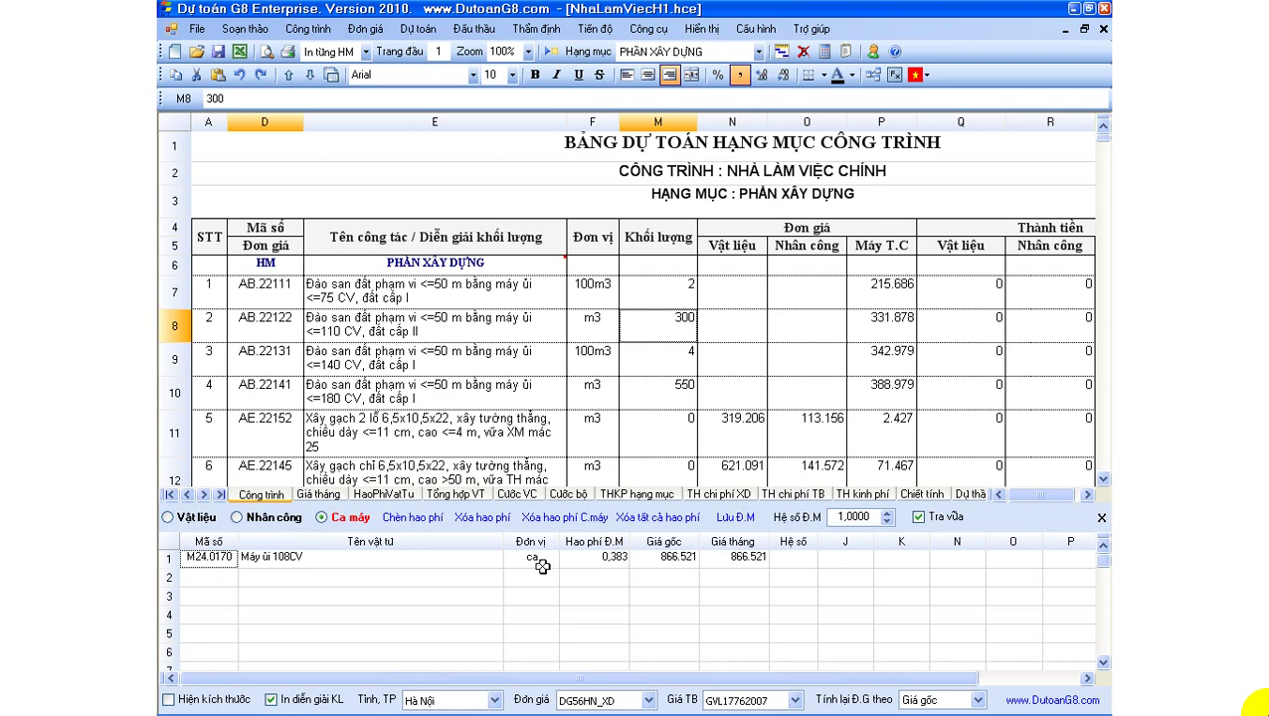
left_click(594, 333)
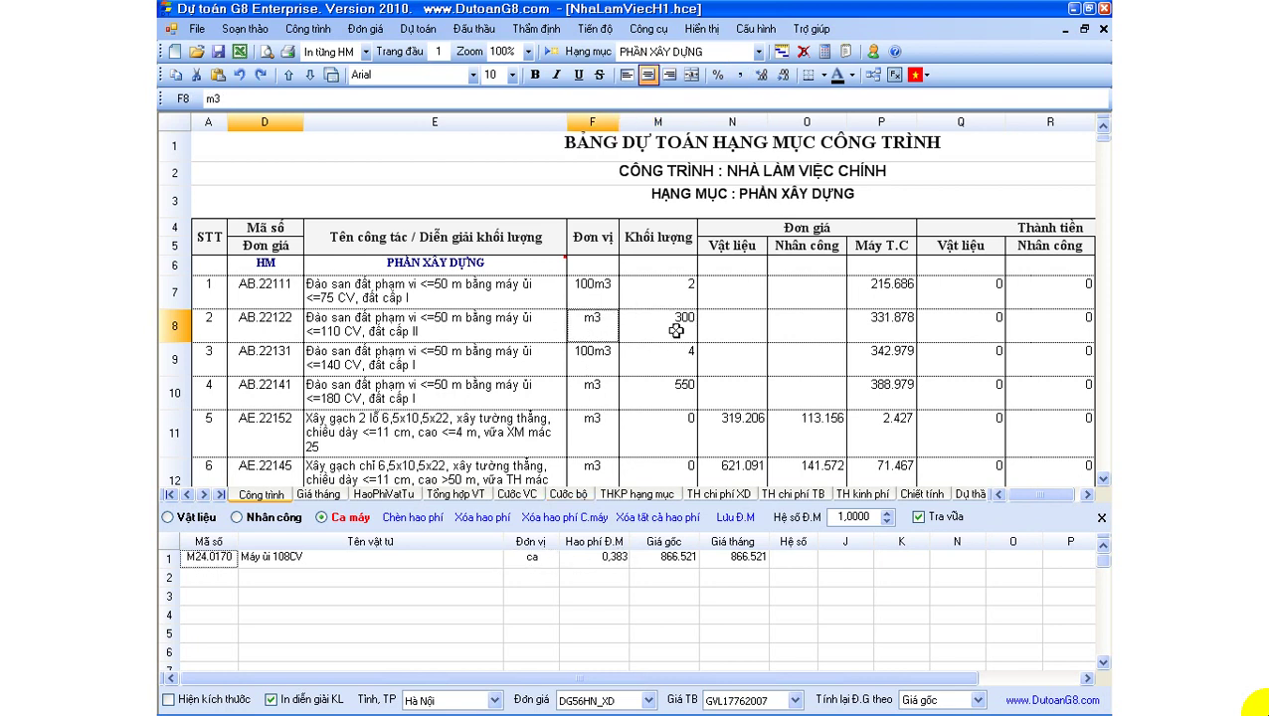
left_click_drag(677, 332, 594, 331)
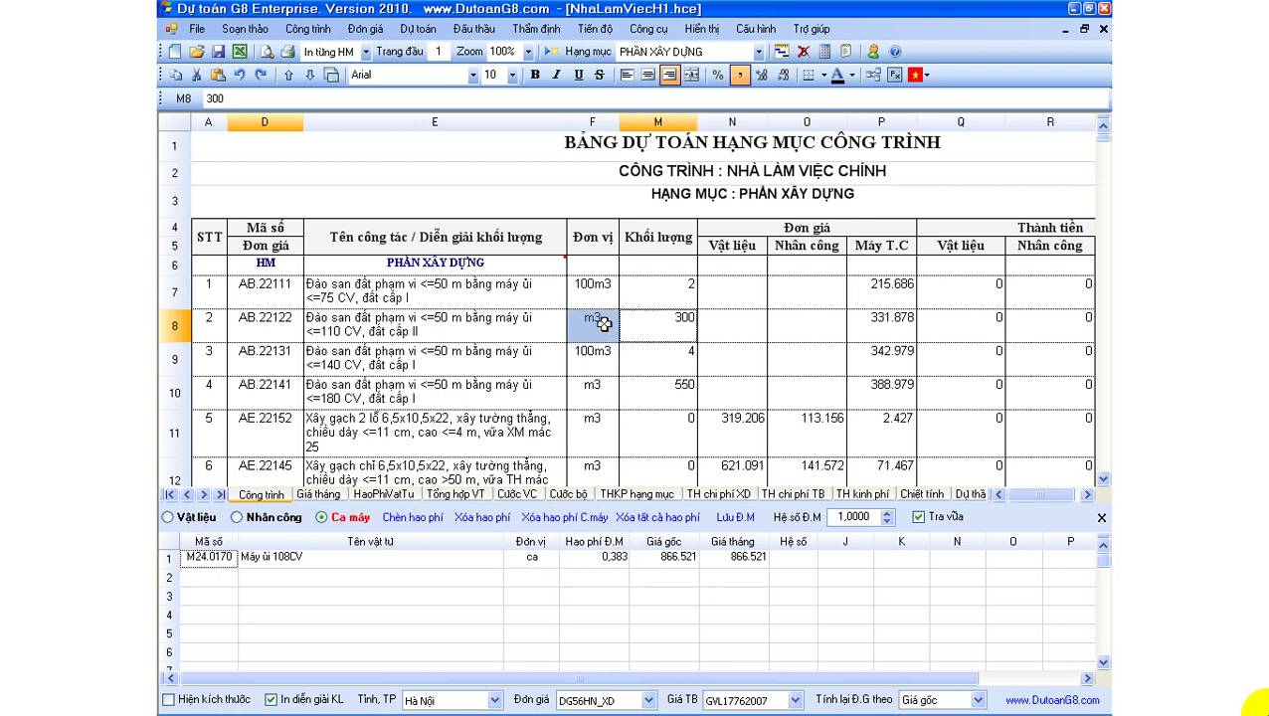
left_click(602, 322)
left_click(594, 288)
left_click(593, 314)
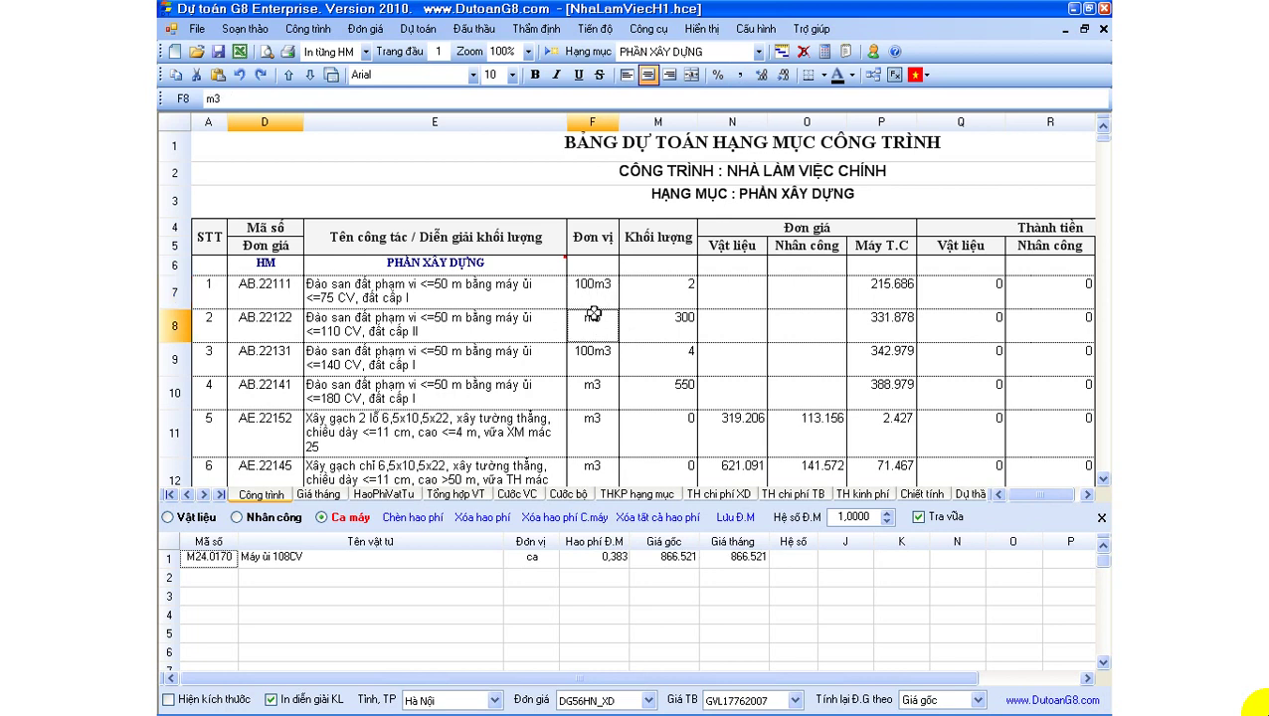
left_click(641, 321)
left_click(580, 316)
Step: Convert the units of the whole estimate with the option "Đổi khối lượng, Đơn vị", keeping the norms and recolouring the changed units and quantities
left_click(298, 30)
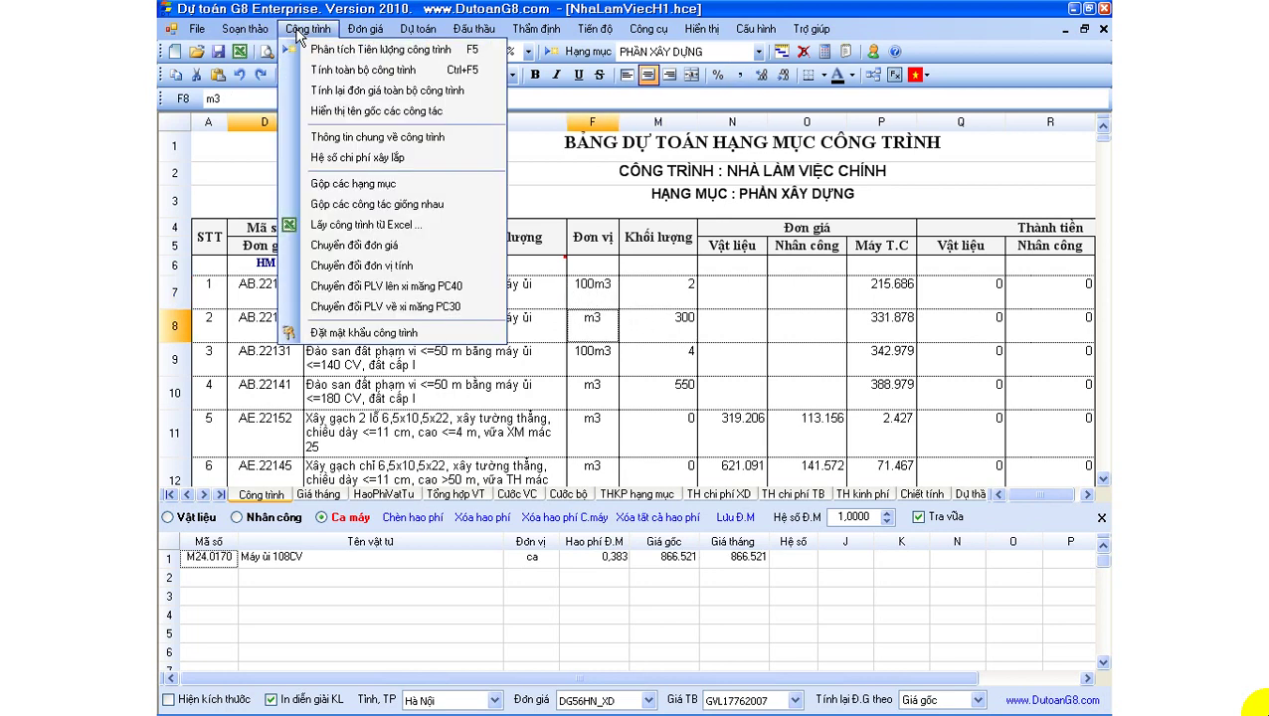
left_click(395, 266)
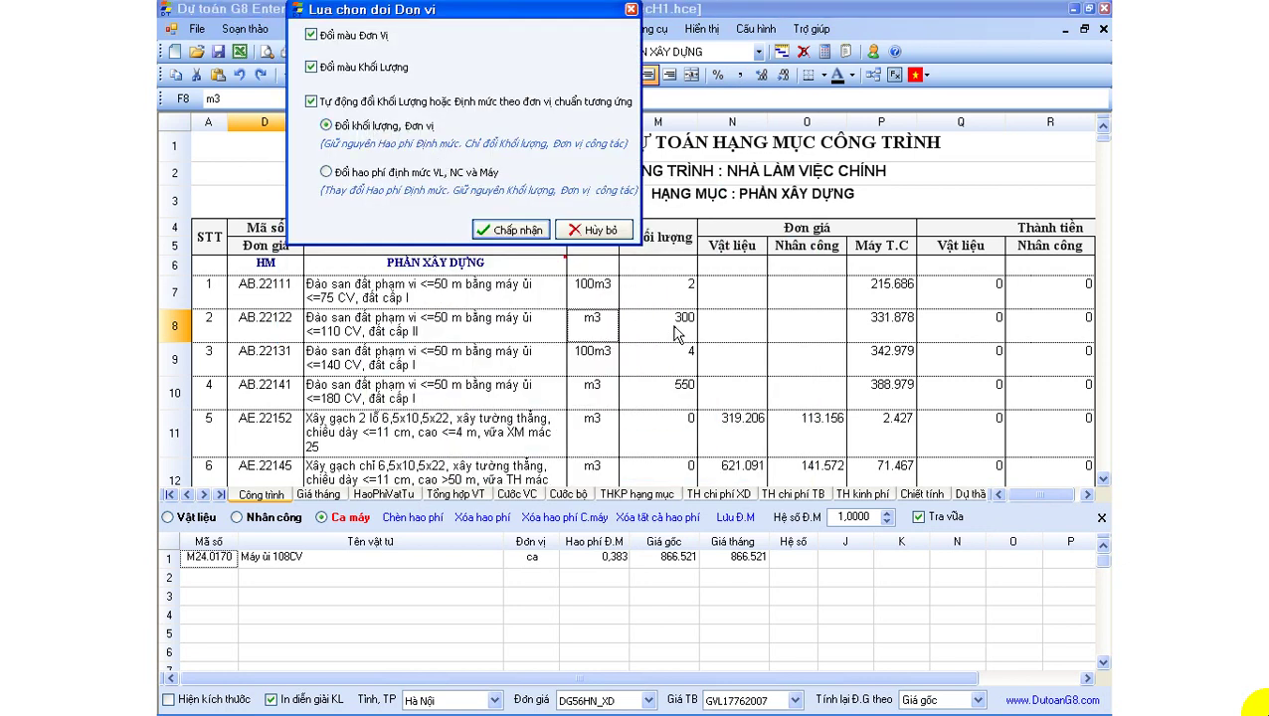
left_click_drag(590, 14, 500, 9)
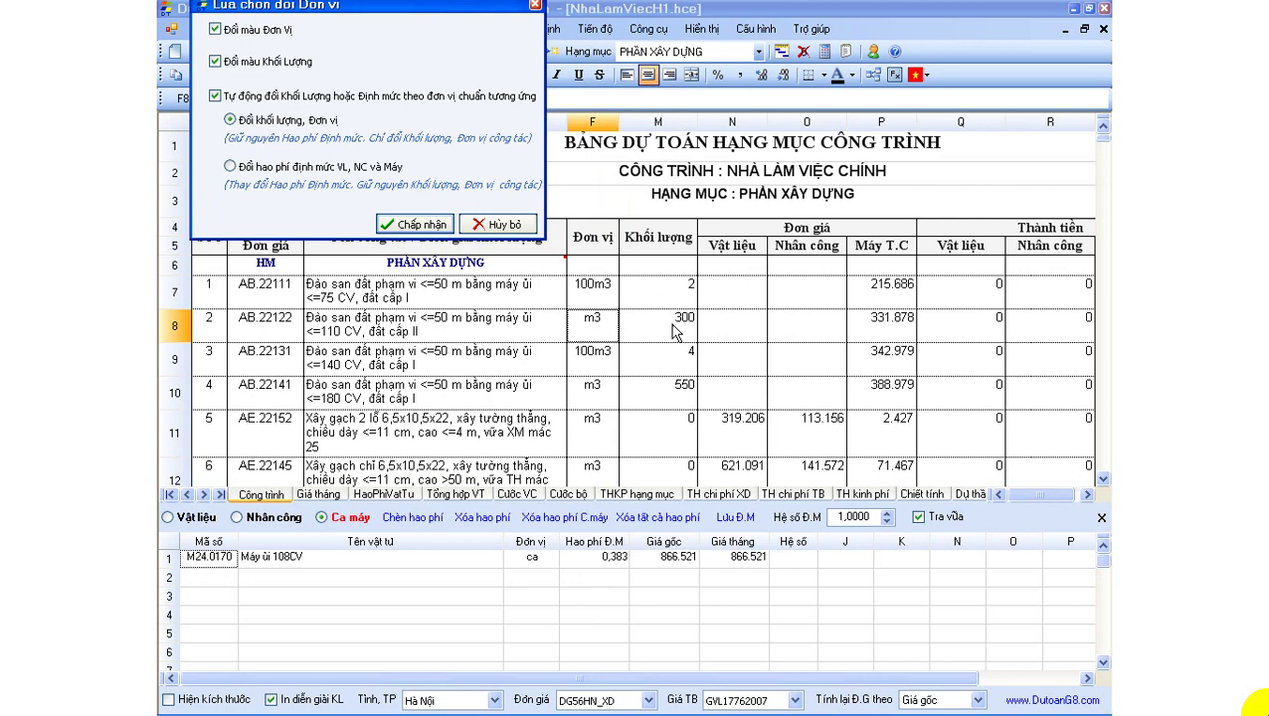
left_click(419, 227)
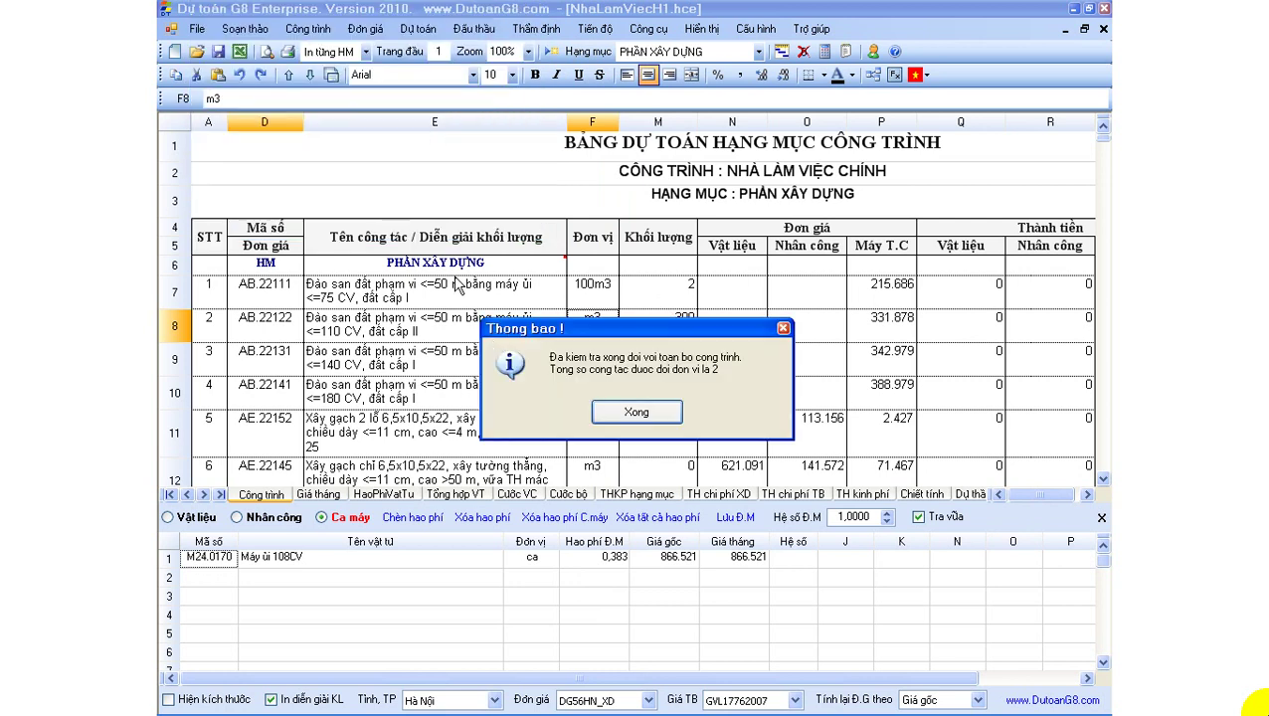
left_click(637, 416)
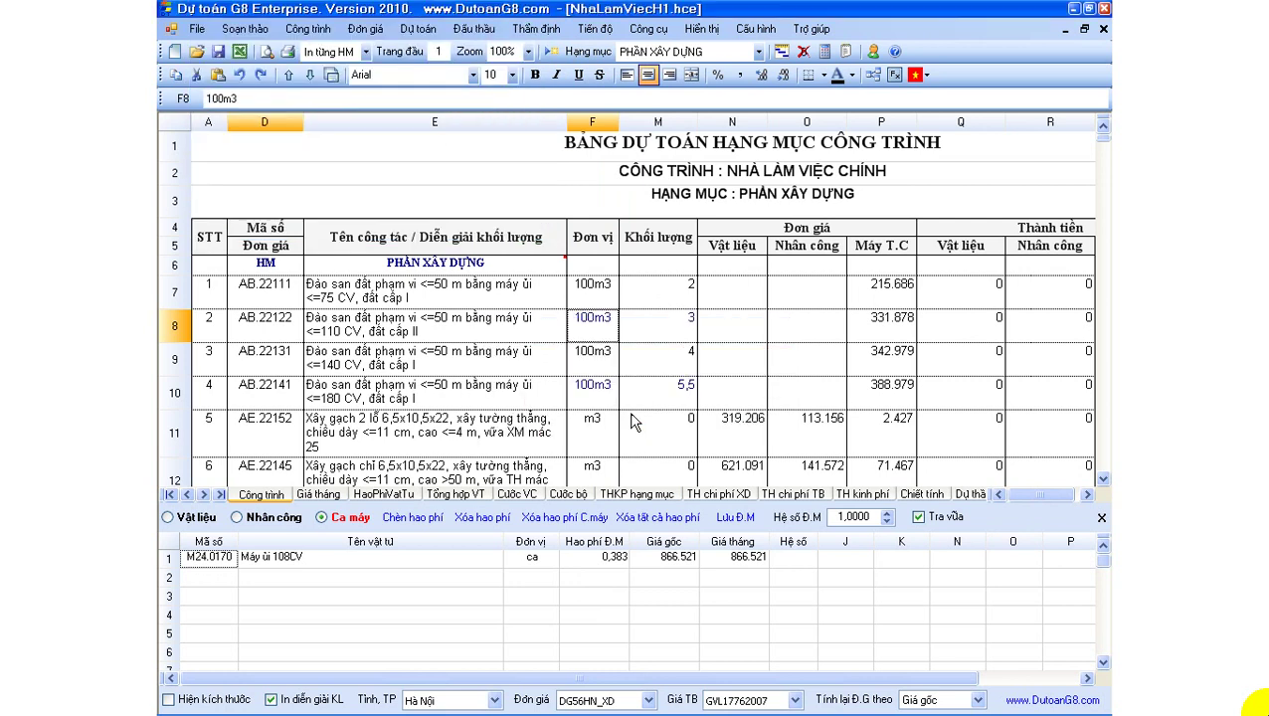
Step: Check the converted units of AB.22122 and AB.22141, plus the quantity and Máy ủi 108CV norm of AB.22122
left_click(657, 324)
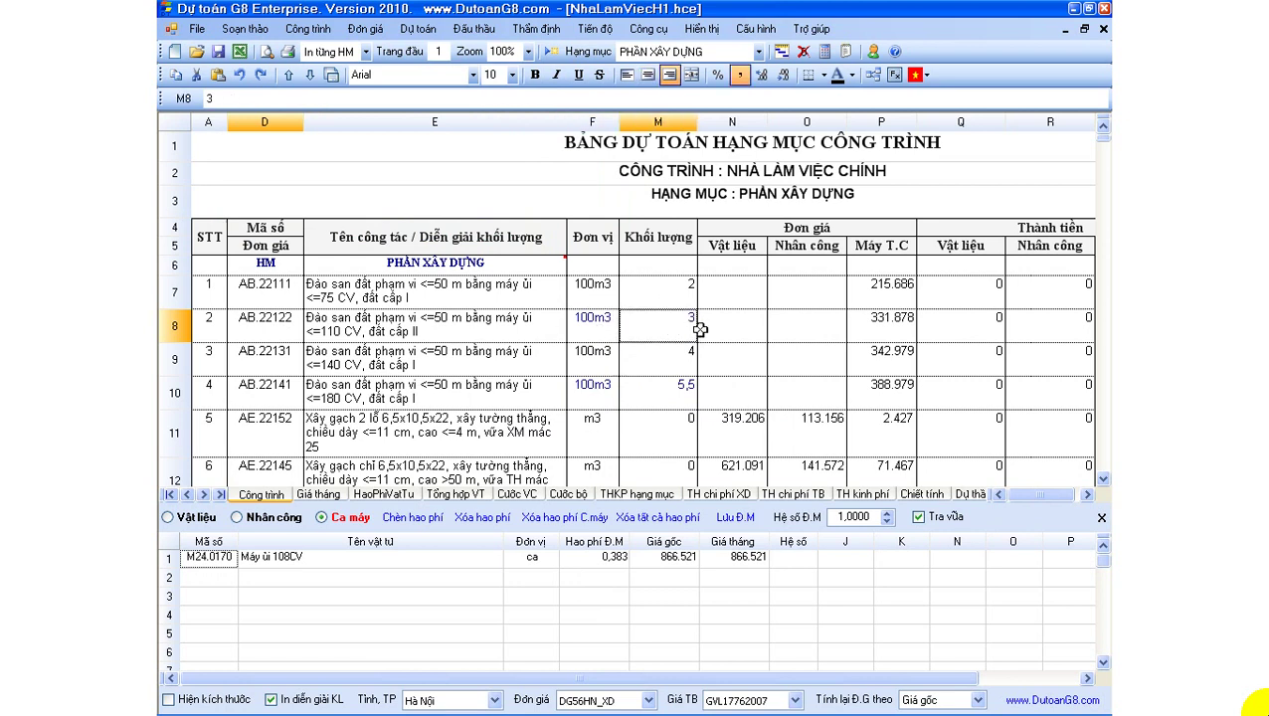
left_click(605, 324)
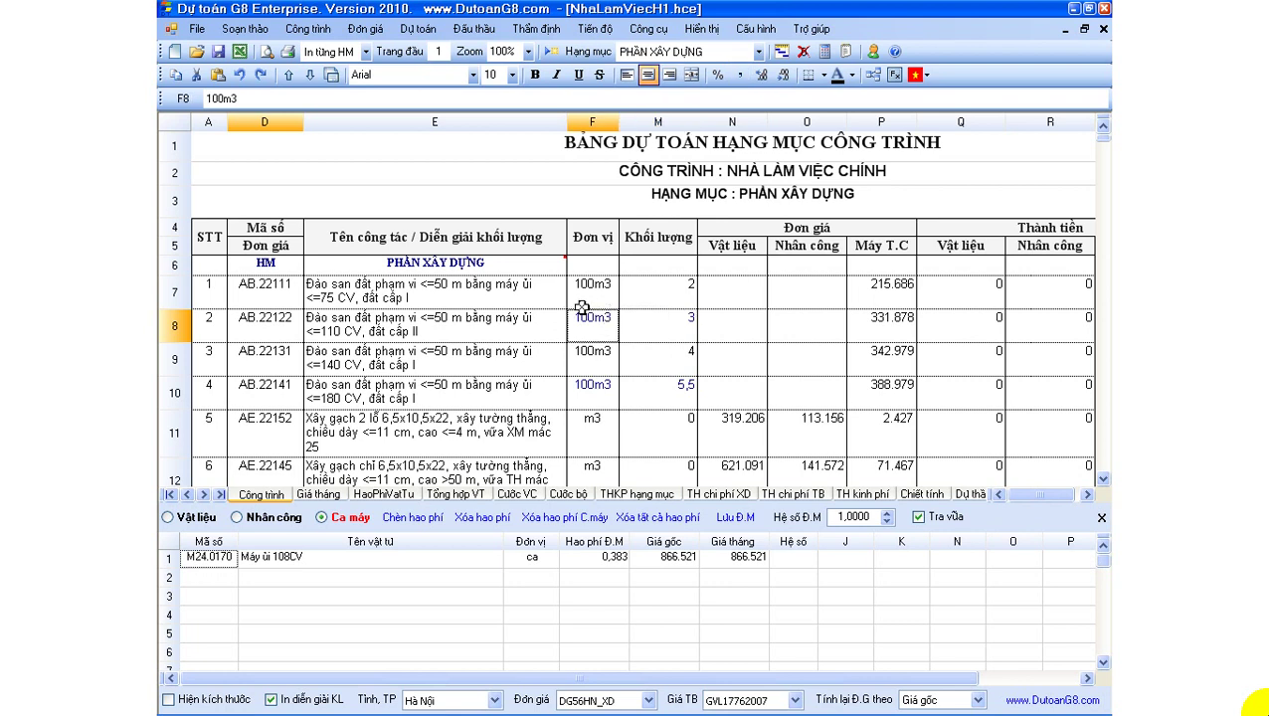
left_click(575, 403)
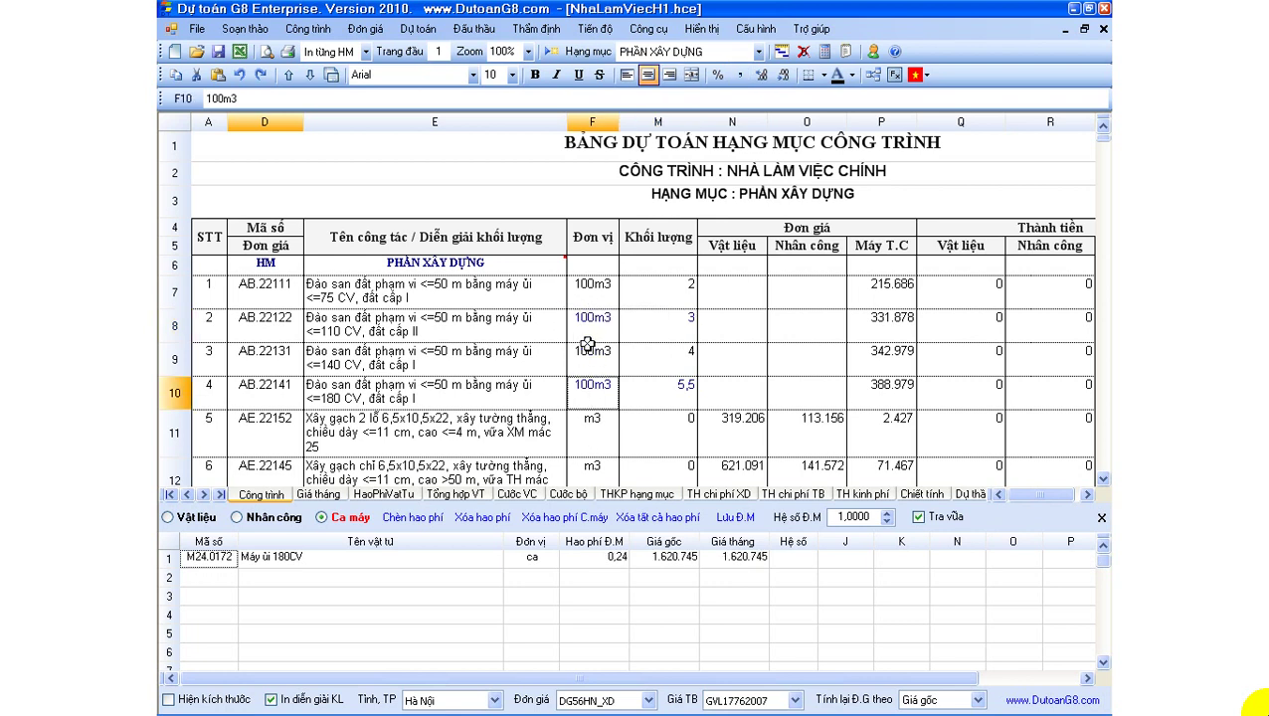
left_click(587, 344)
left_click(590, 333)
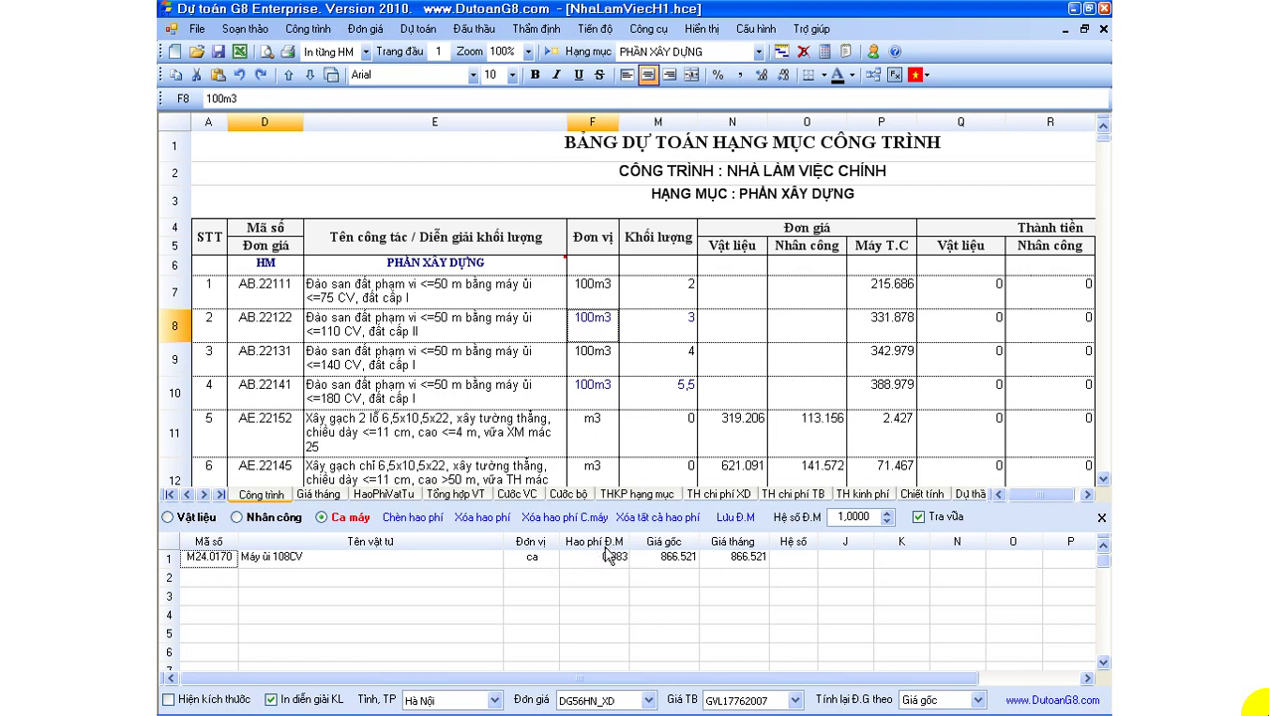
left_click(589, 557)
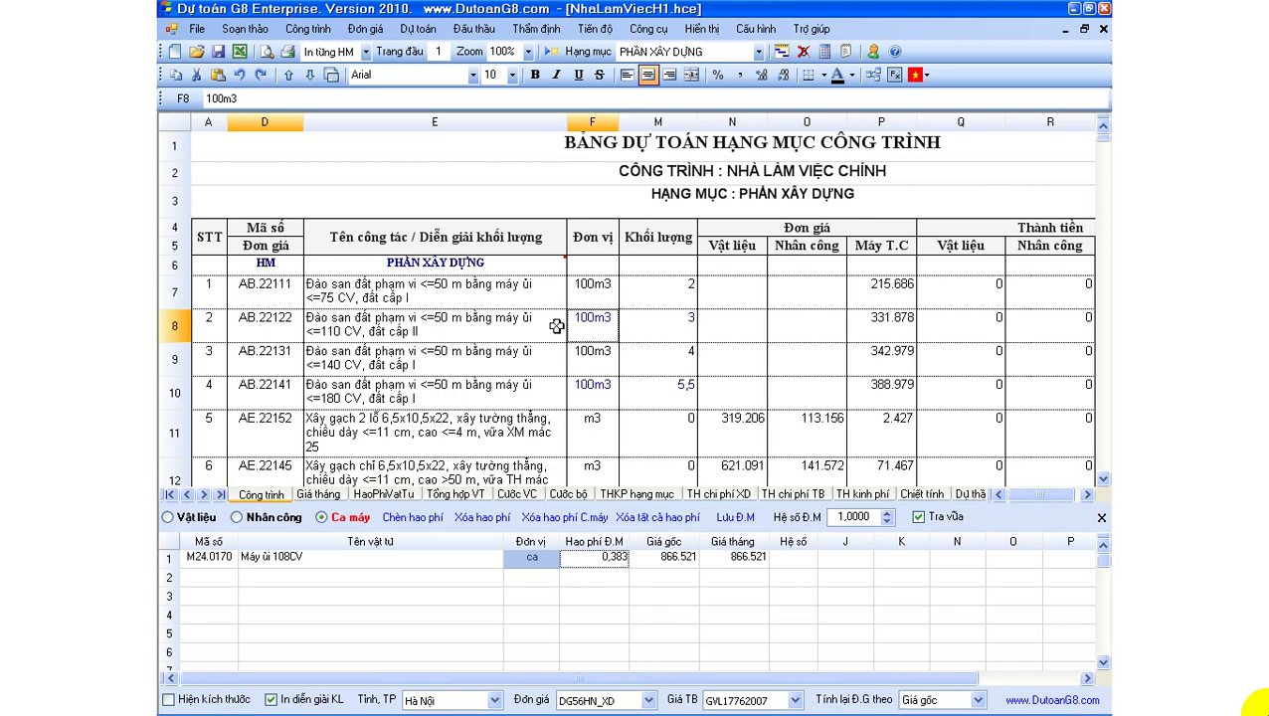
left_click(522, 328)
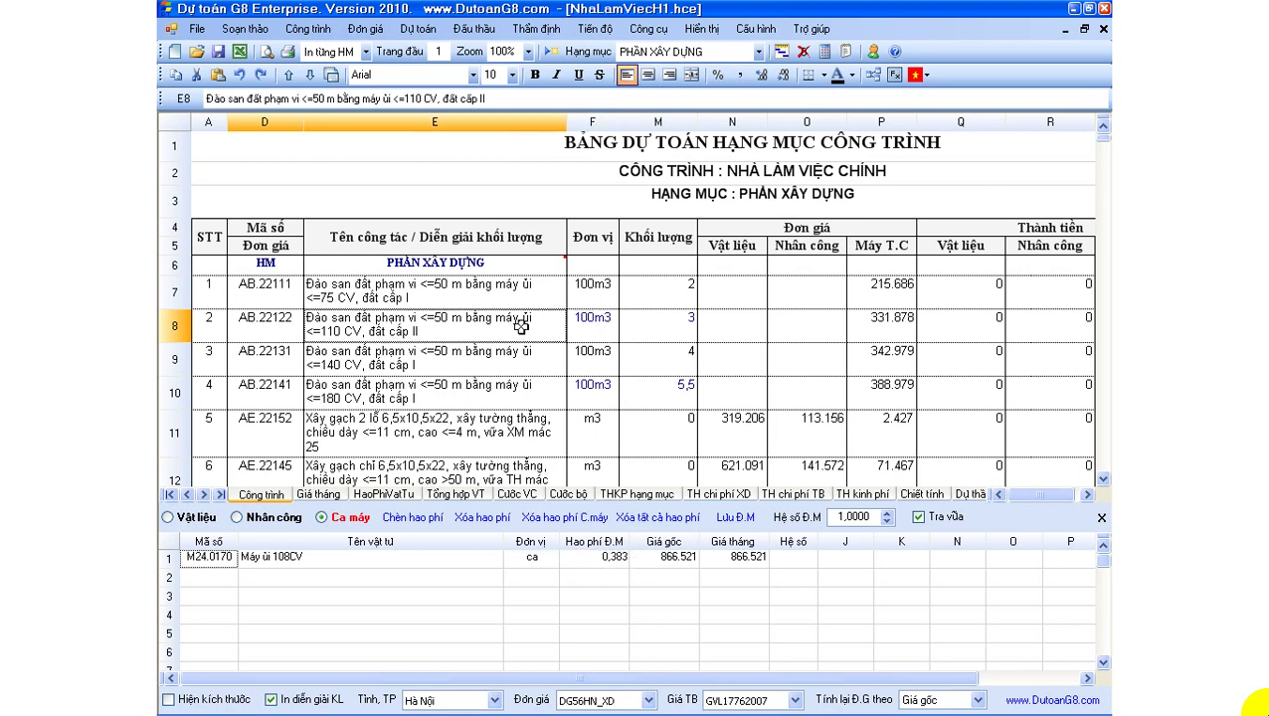
left_click(508, 388)
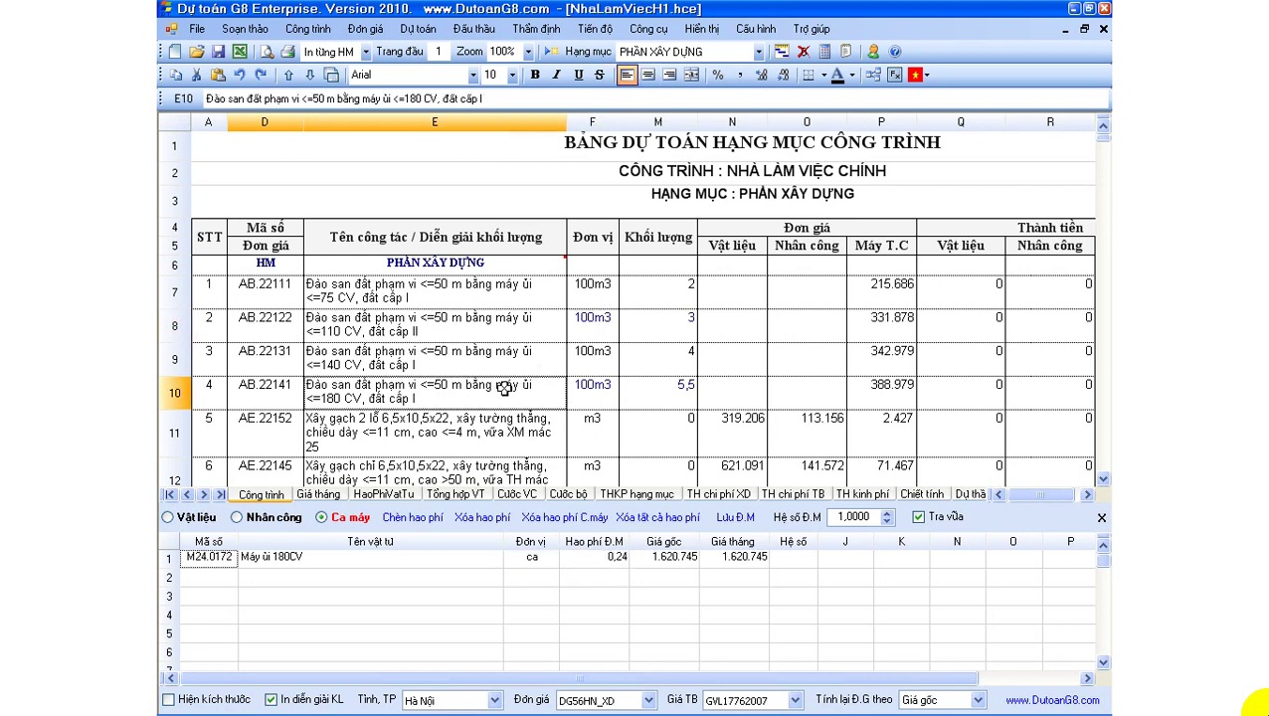
Step: Review the unit and quantity pairs of the two converted work items, AB.22122 and AB.22141
left_click(177, 331)
left_click(597, 333)
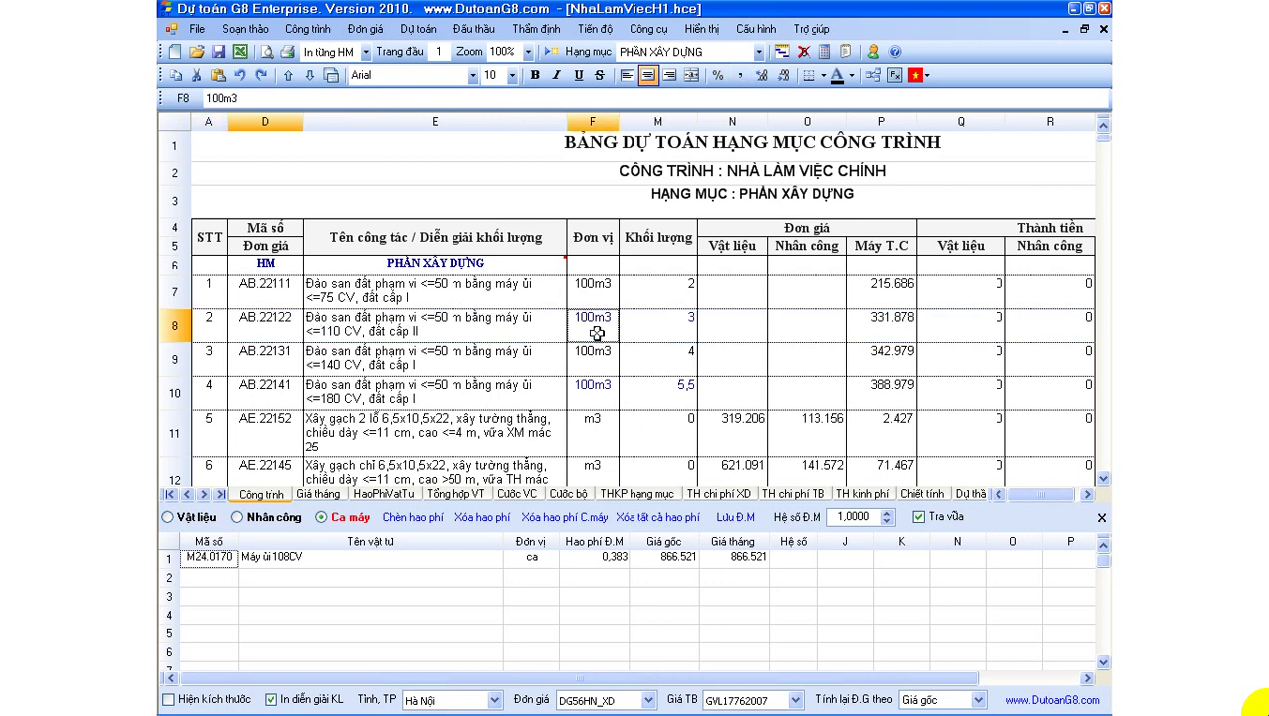
left_click(179, 396)
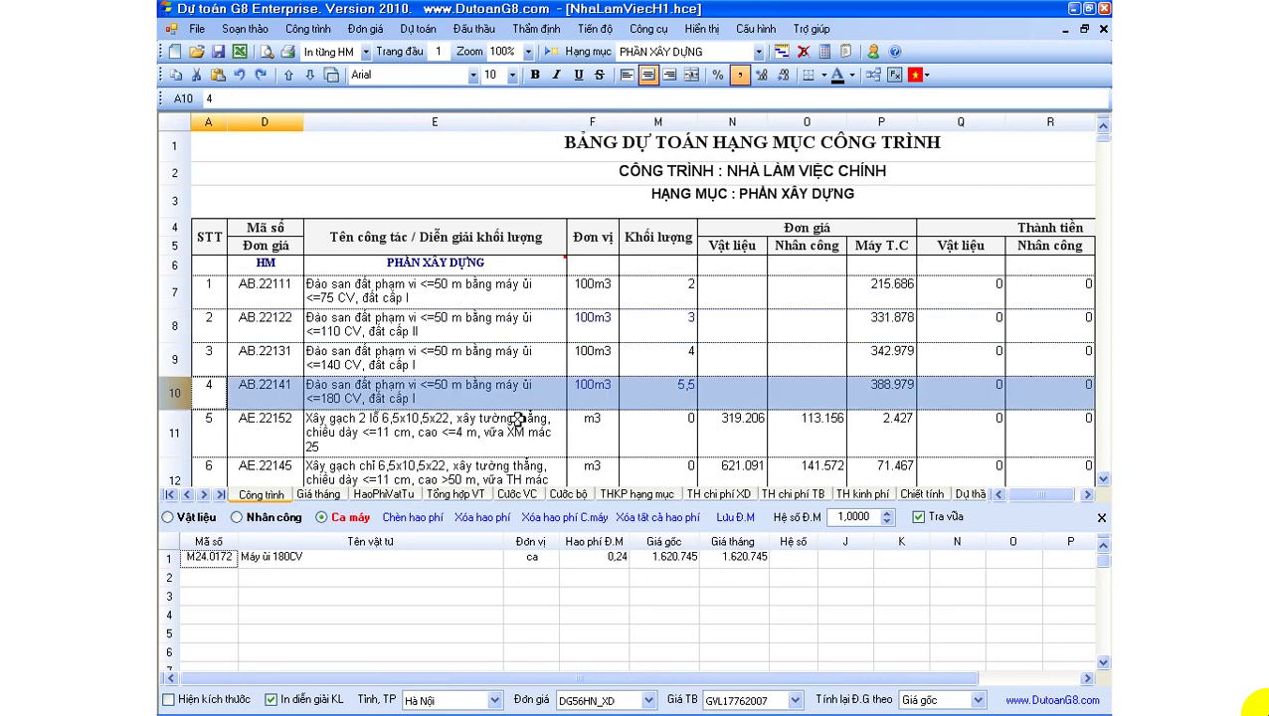
left_click(594, 397)
left_click_drag(600, 318, 670, 333)
left_click_drag(569, 394, 649, 397)
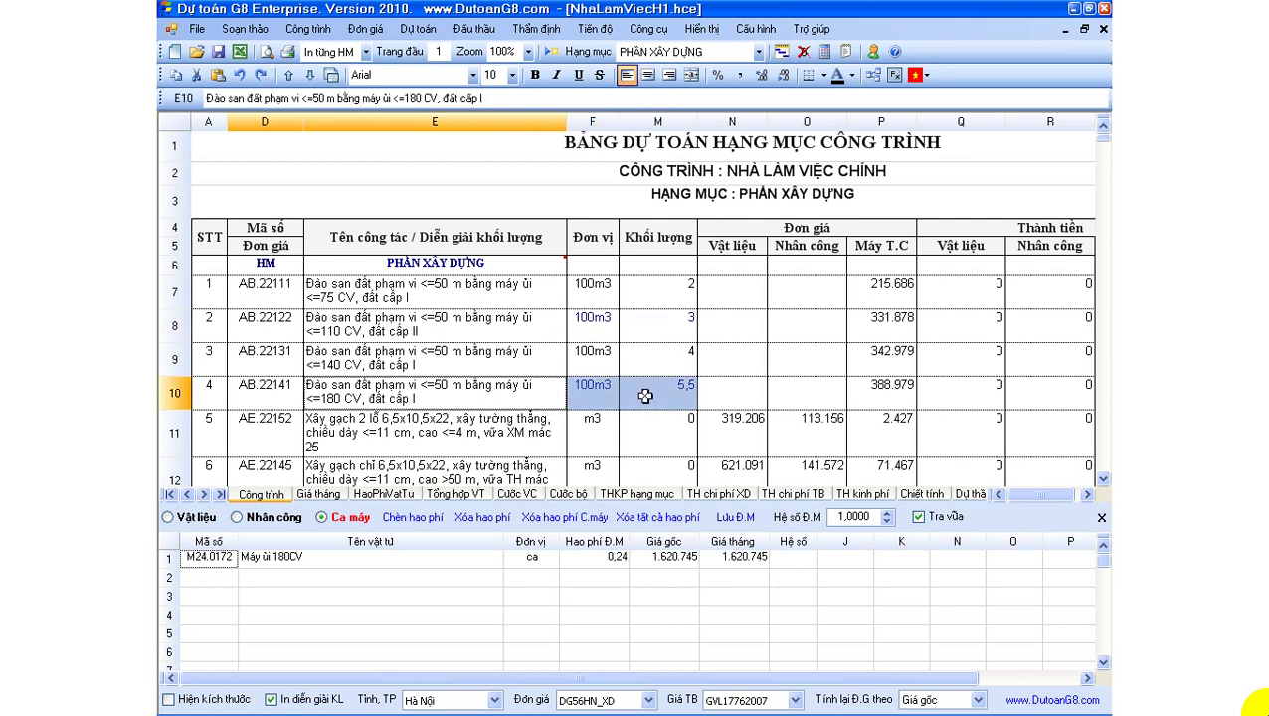
left_click(588, 394)
left_click(651, 397)
left_click(590, 388)
left_click(591, 332)
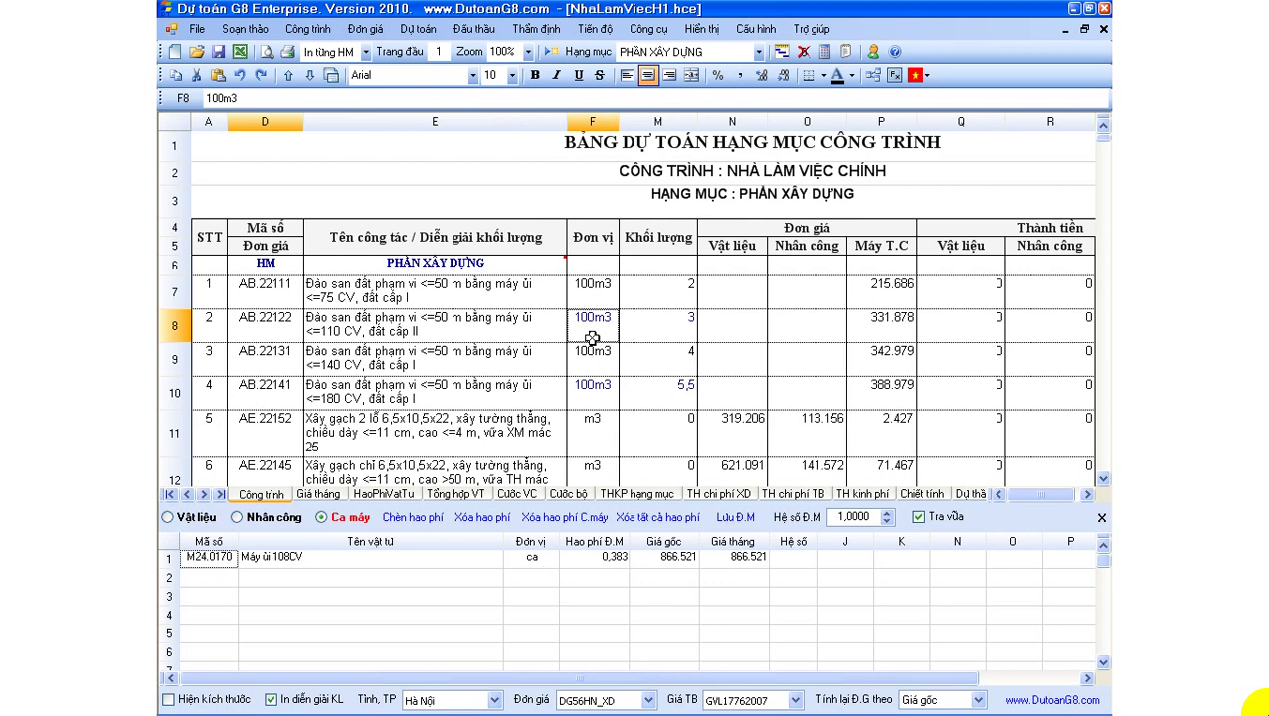
left_click_drag(586, 332, 662, 334)
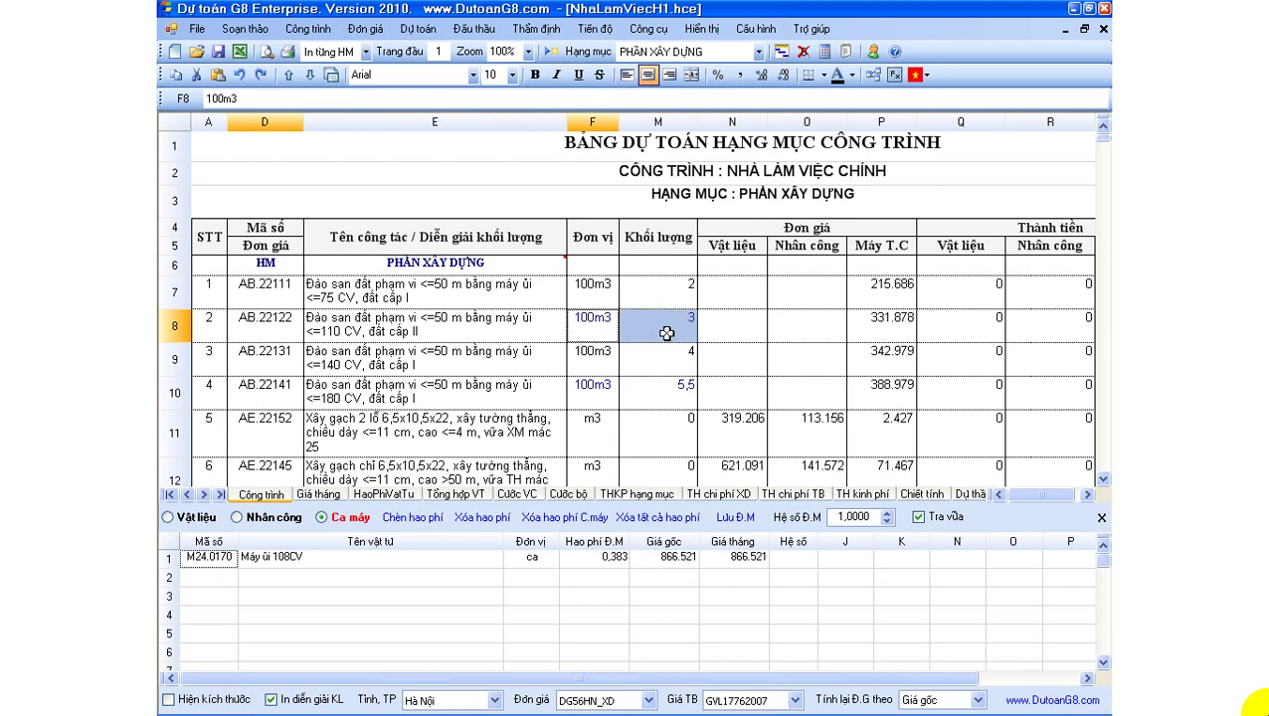
left_click(668, 395)
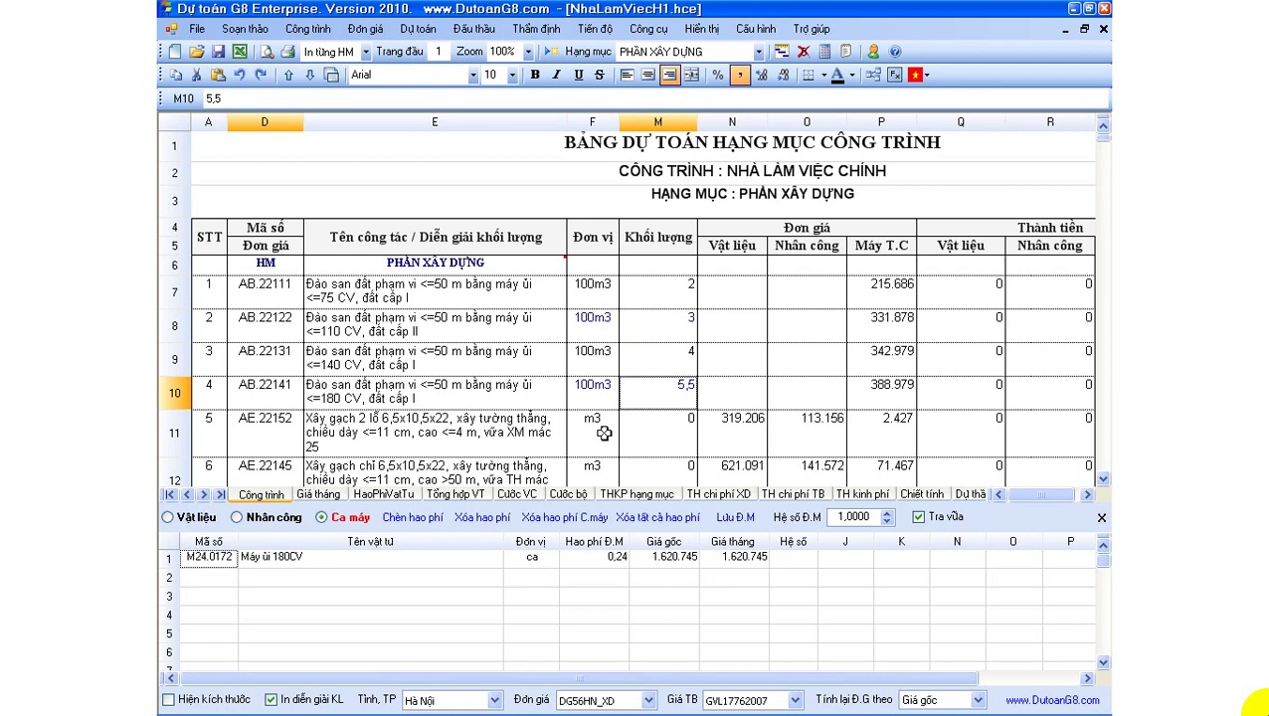
Step: Inspect the units and quantities of the brickwork items AE.22152 and AE.22145
scroll(581, 411, "down", 1)
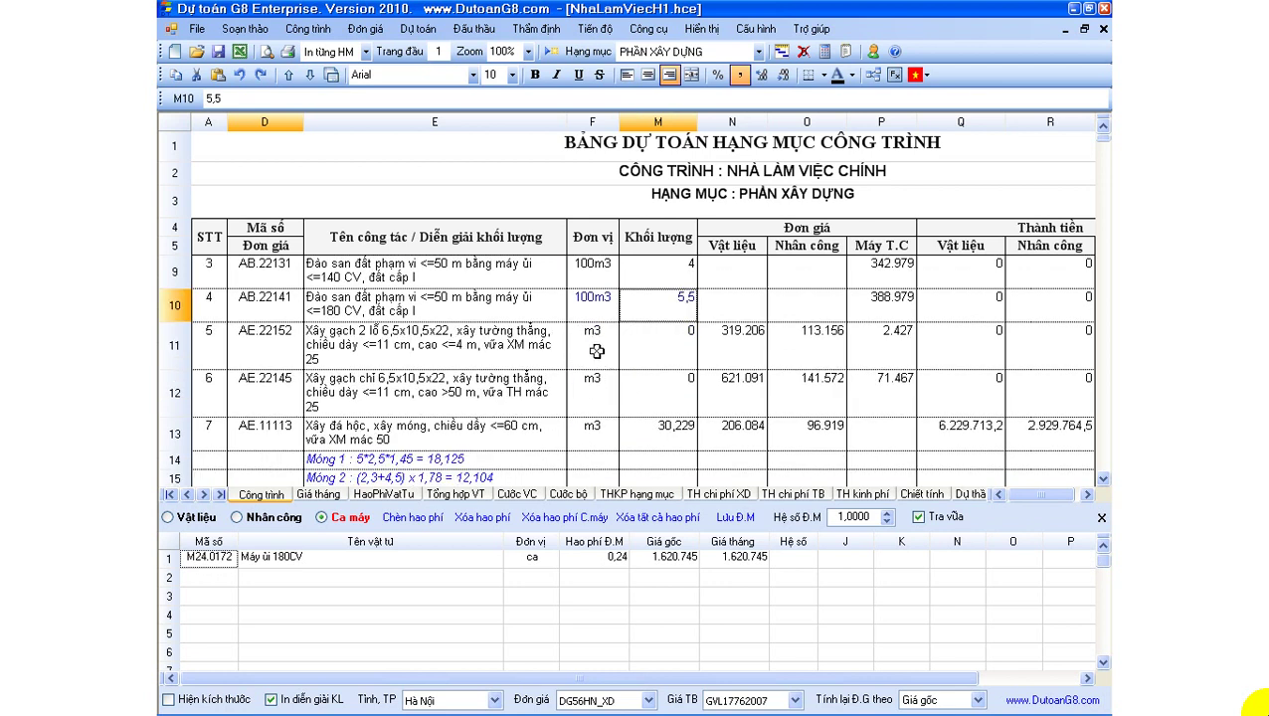
left_click_drag(595, 350, 672, 400)
left_click(672, 401)
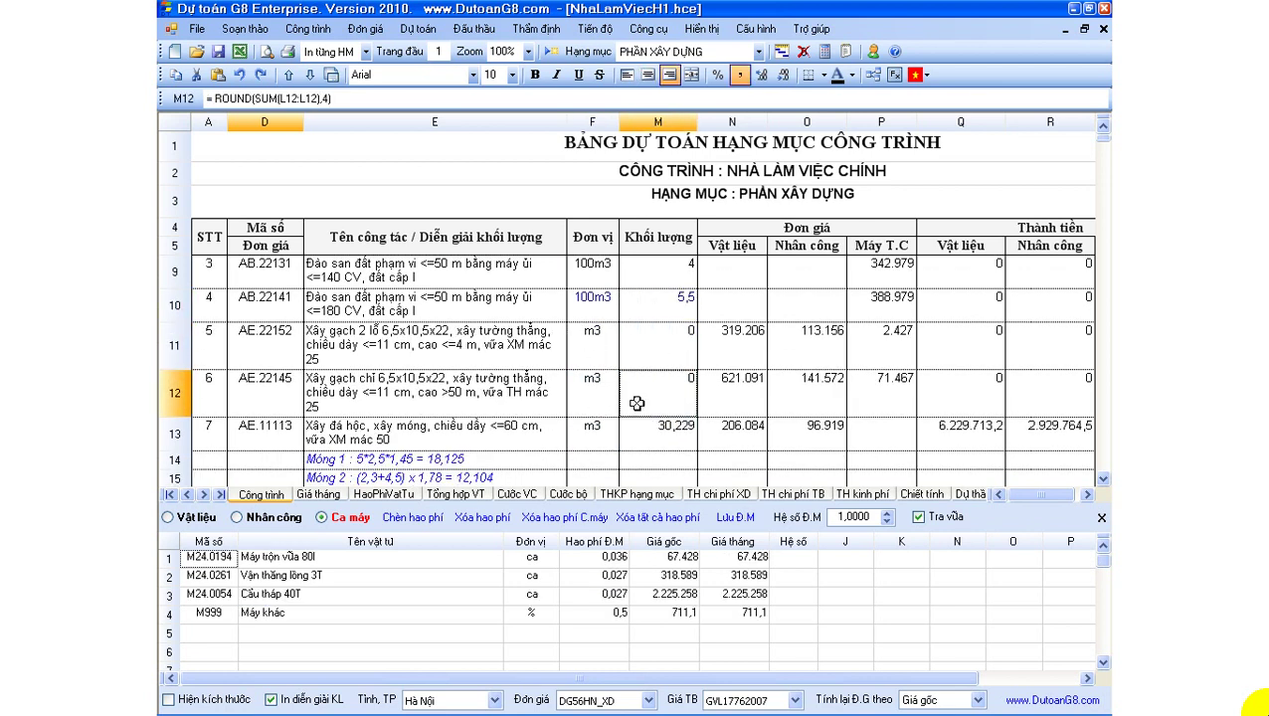
left_click(635, 357)
left_click(591, 346)
scroll(591, 346, "up", 1)
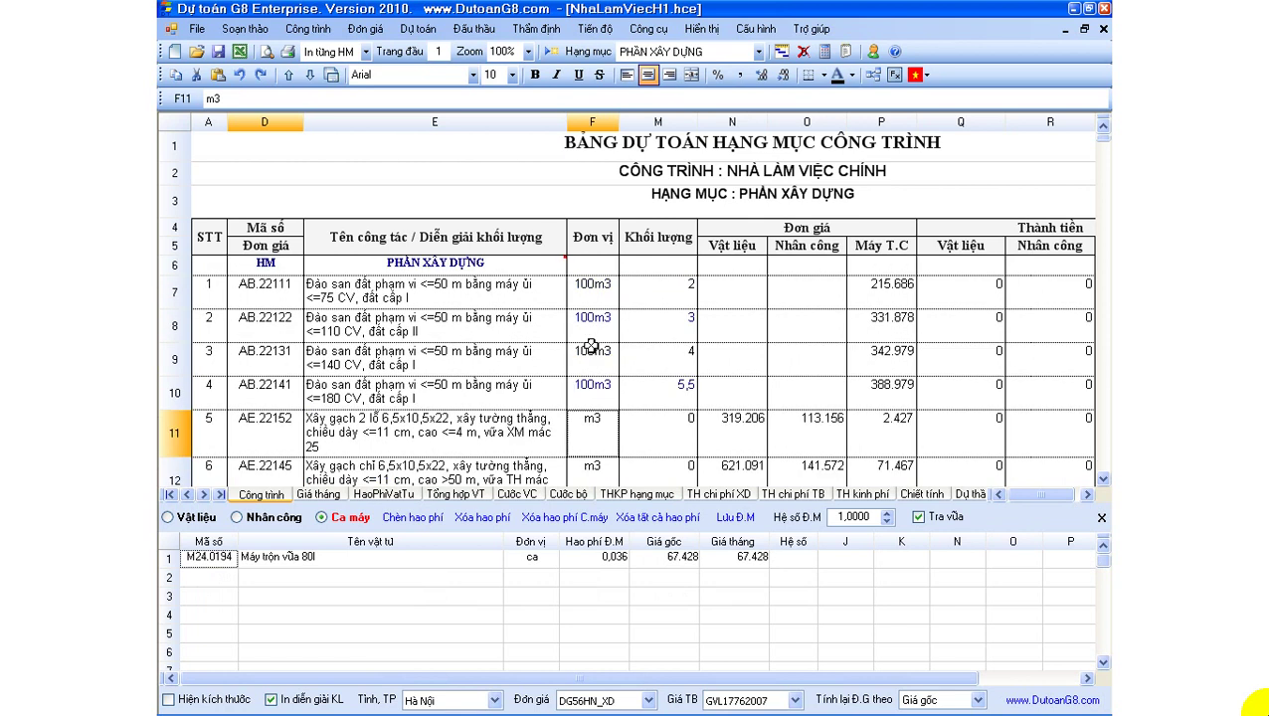
Step: Compare work items AB.22111 and AB.22122, then examine the converted units down to AB.22141
left_click(520, 322)
left_click(517, 298)
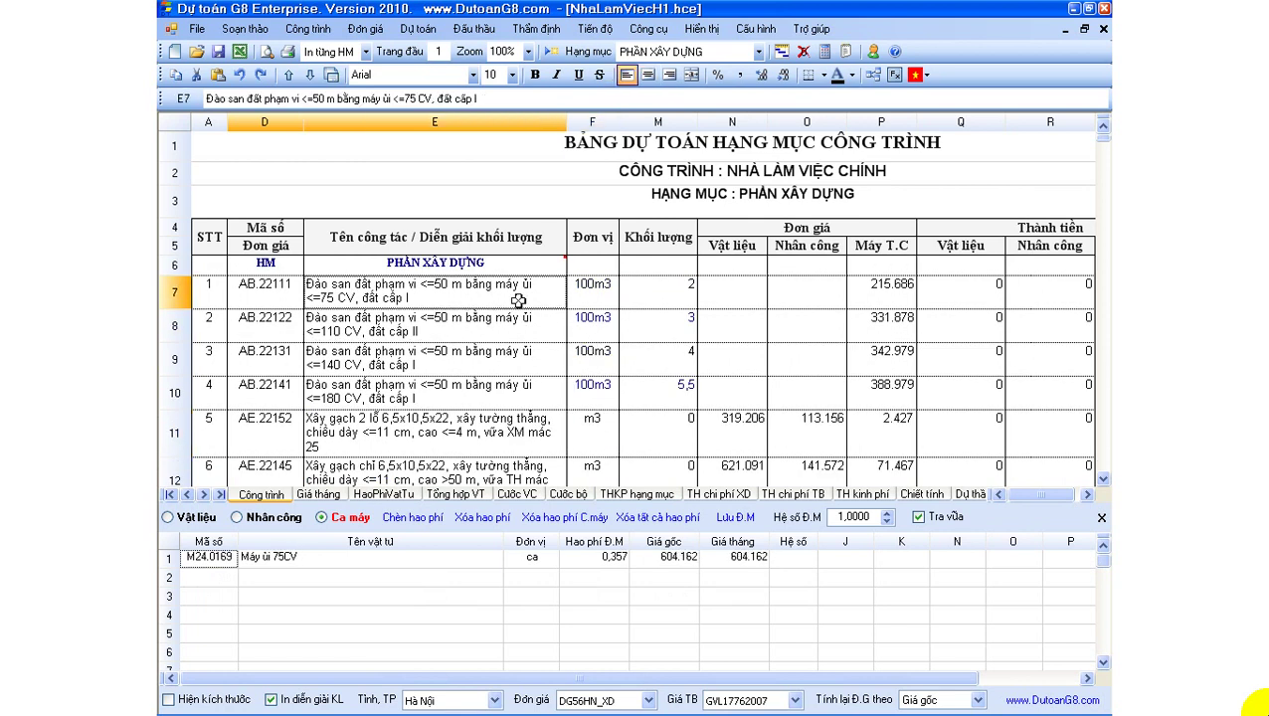
left_click(514, 325)
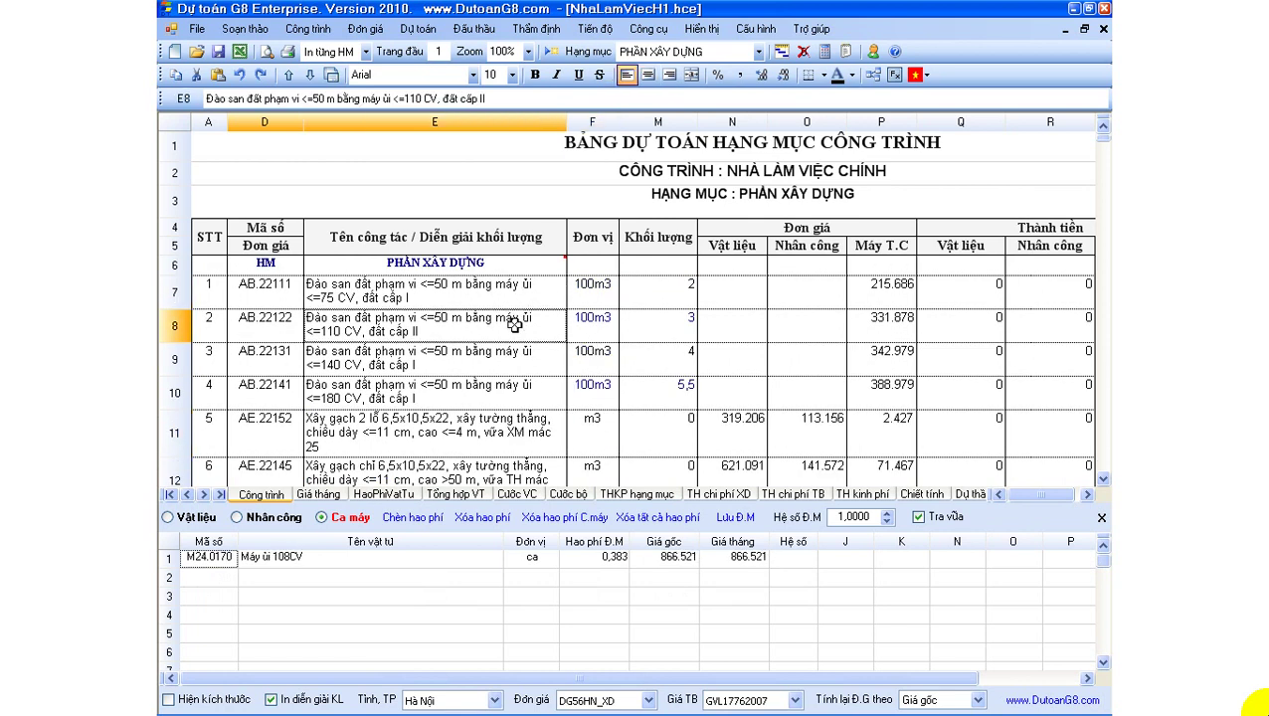
left_click(589, 322)
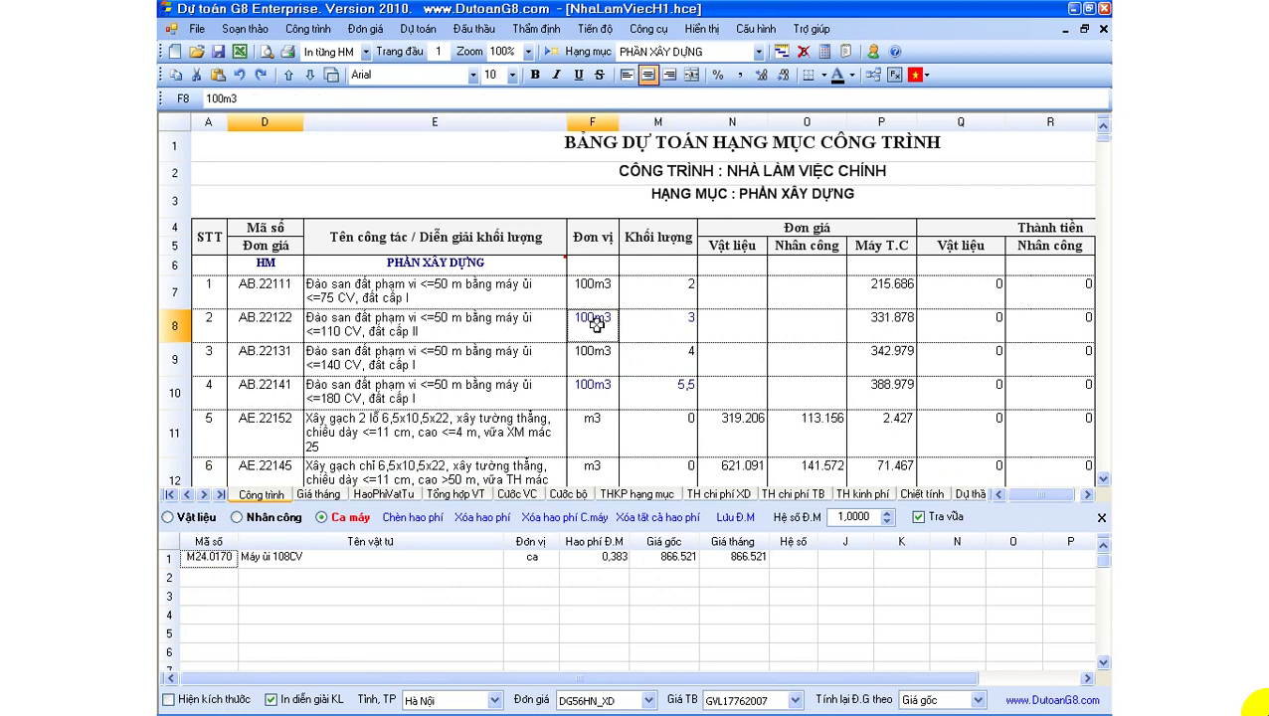
left_click(667, 334)
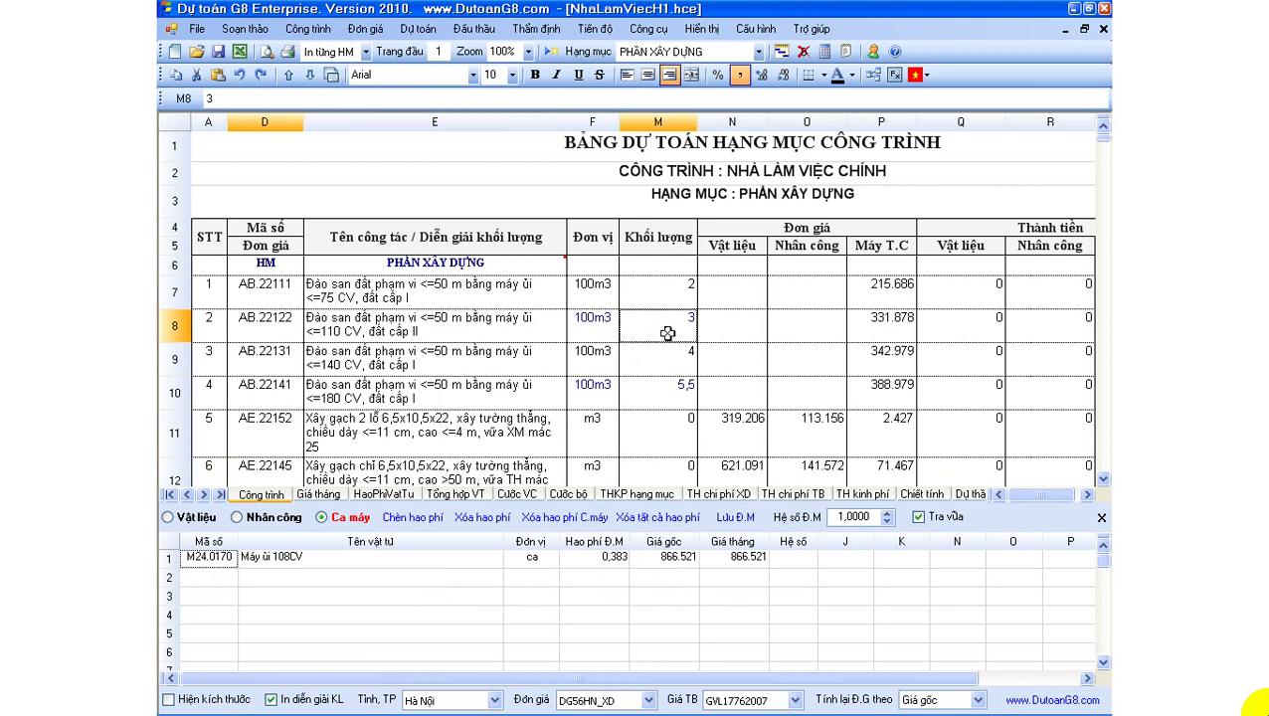
left_click_drag(590, 318, 590, 393)
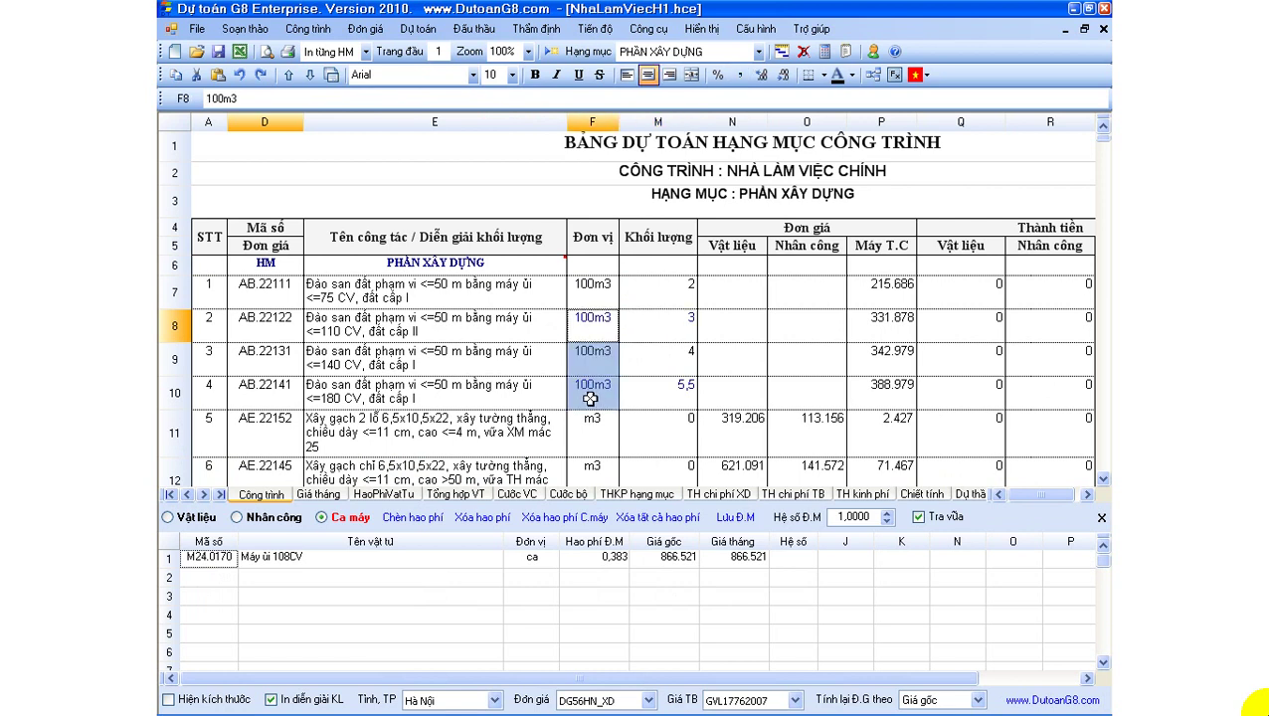
left_click(590, 398)
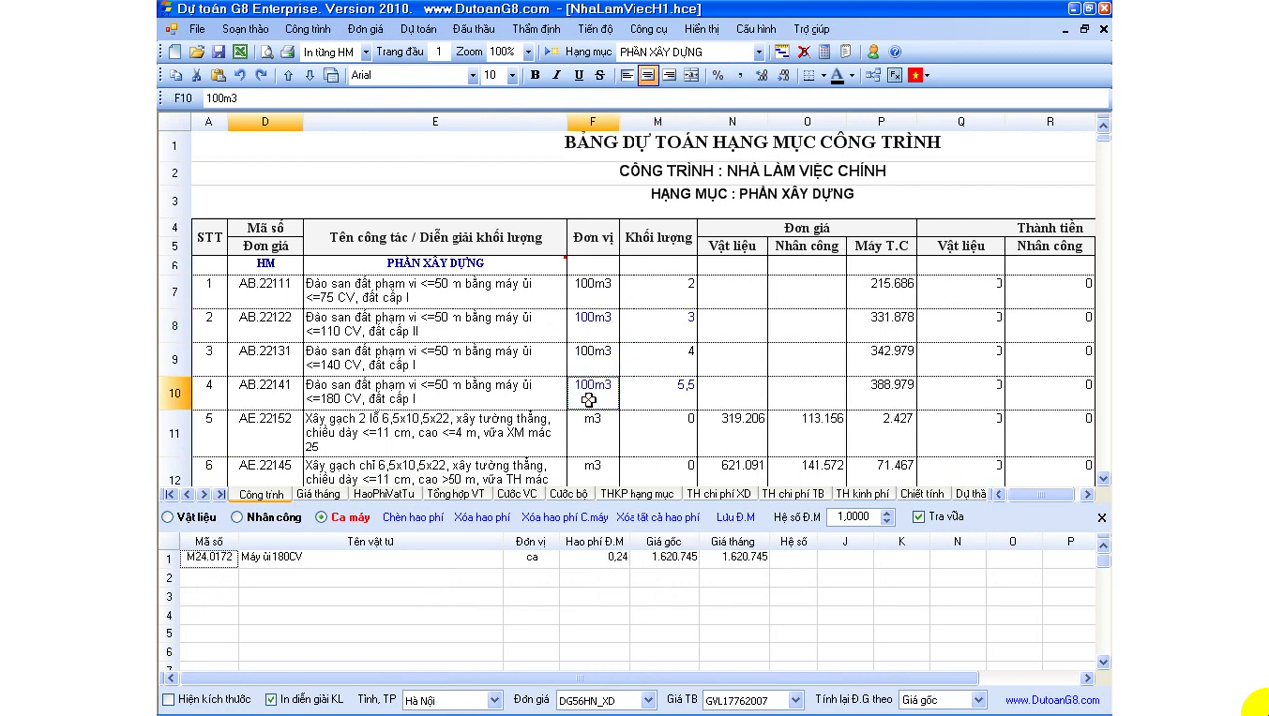
left_click(600, 324)
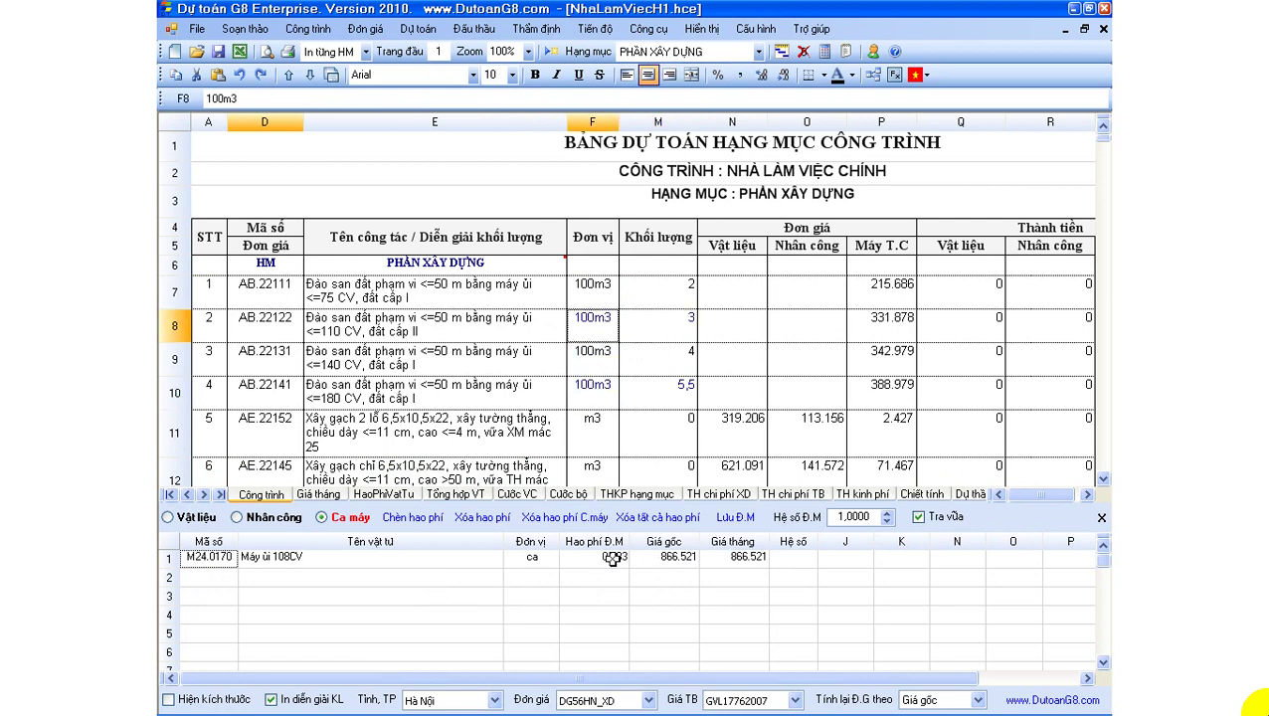
Step: Check the machine and material norms of work item AB.22141, then return to the machine norms
left_click(592, 391)
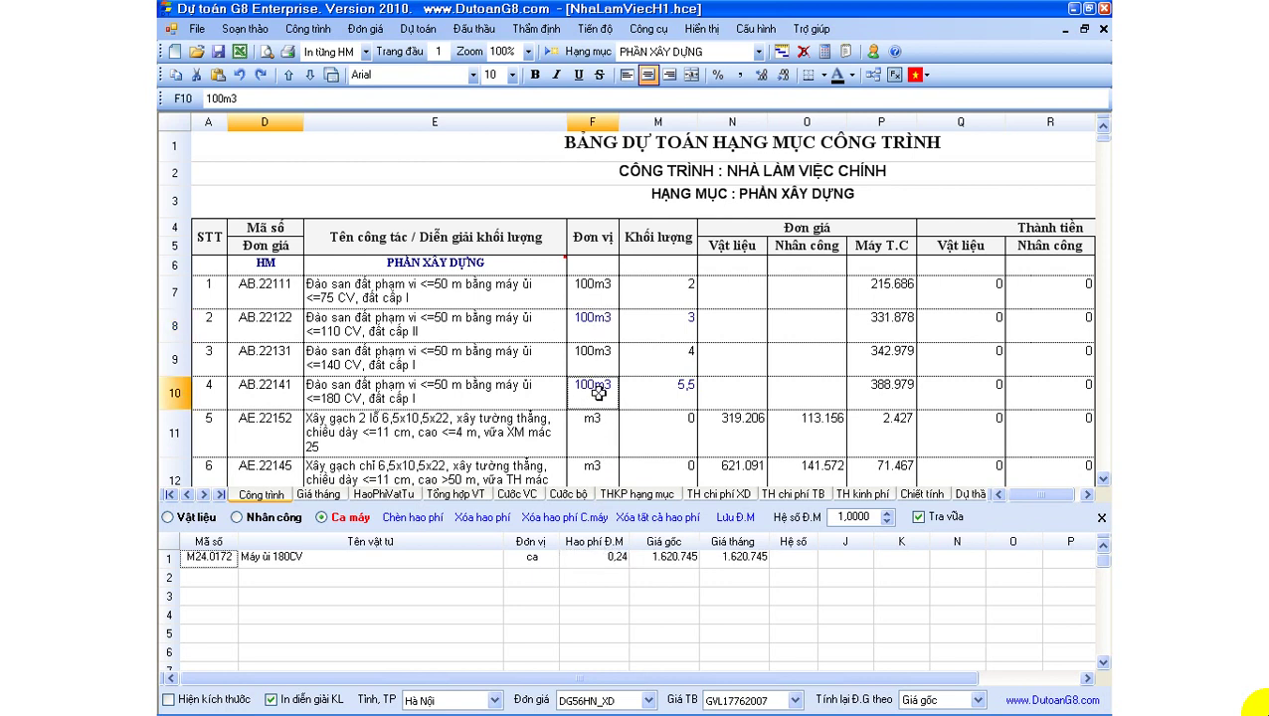
left_click(603, 560)
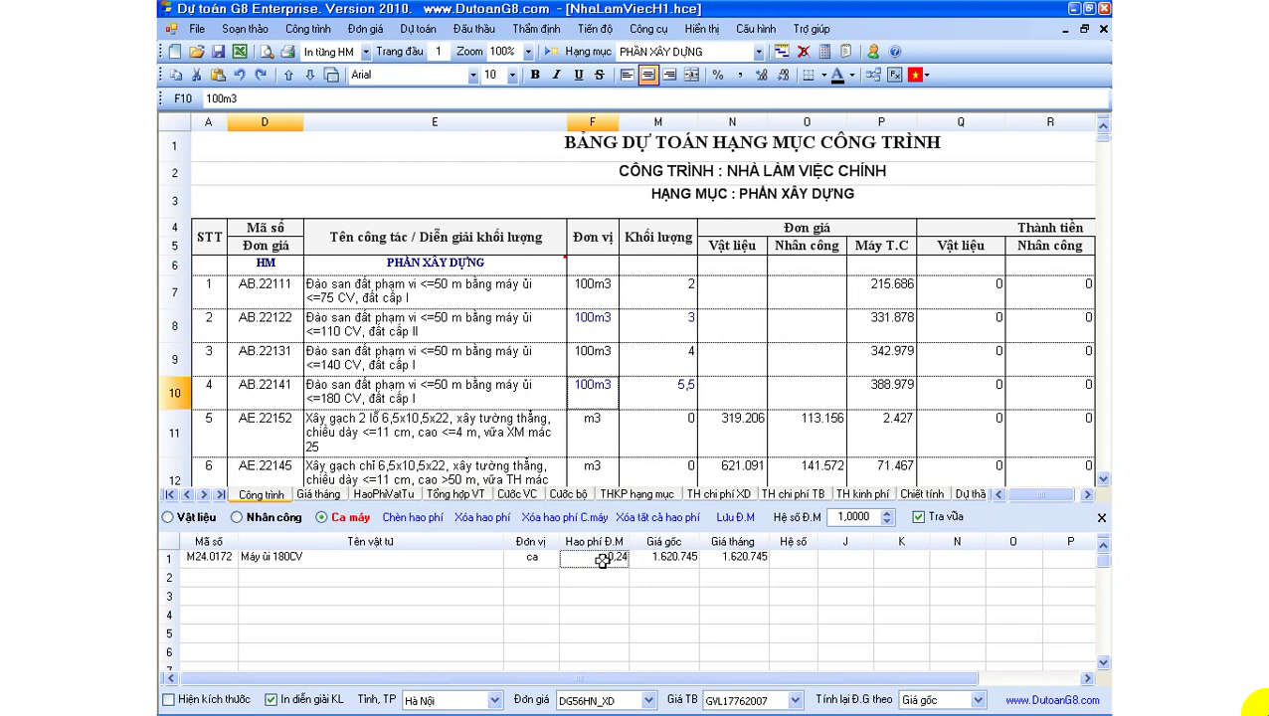
left_click(196, 517)
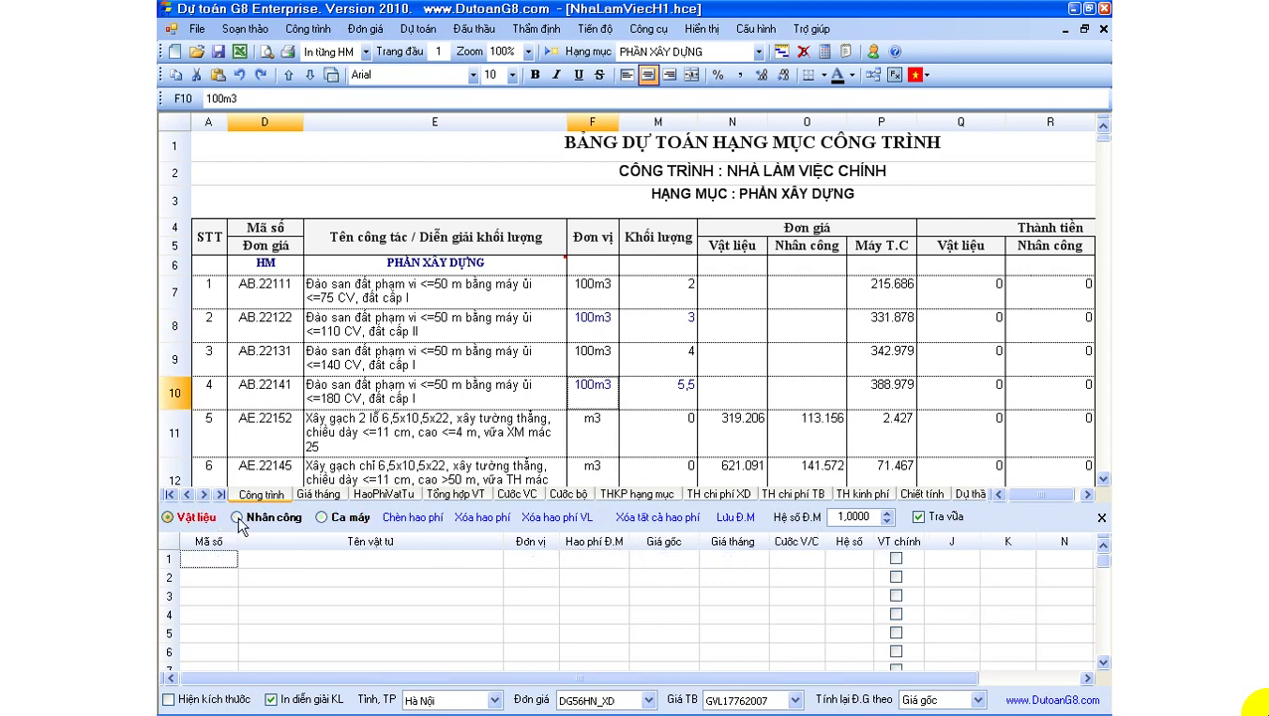
left_click(324, 520)
Step: Check the quantities of AB.22122 and AB.22141 and compare the units of work items AB.22111 to AB.22141
left_click(659, 341)
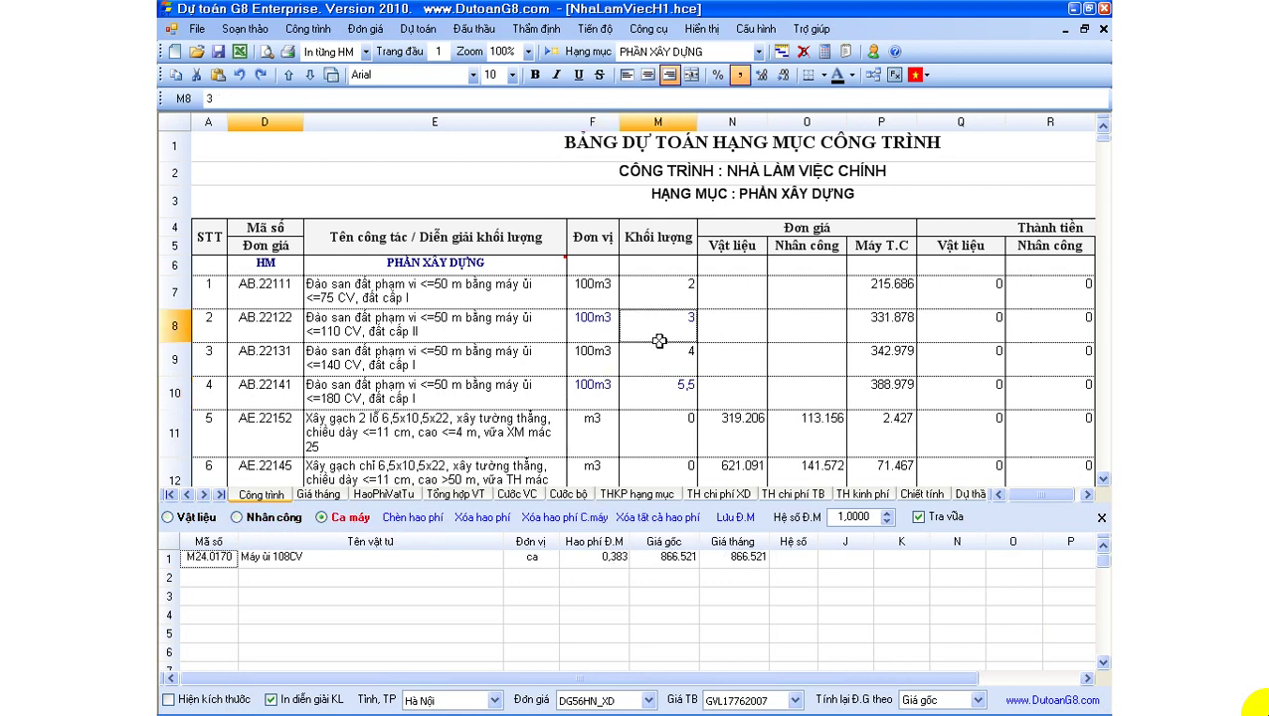
left_click(662, 391)
left_click(603, 331)
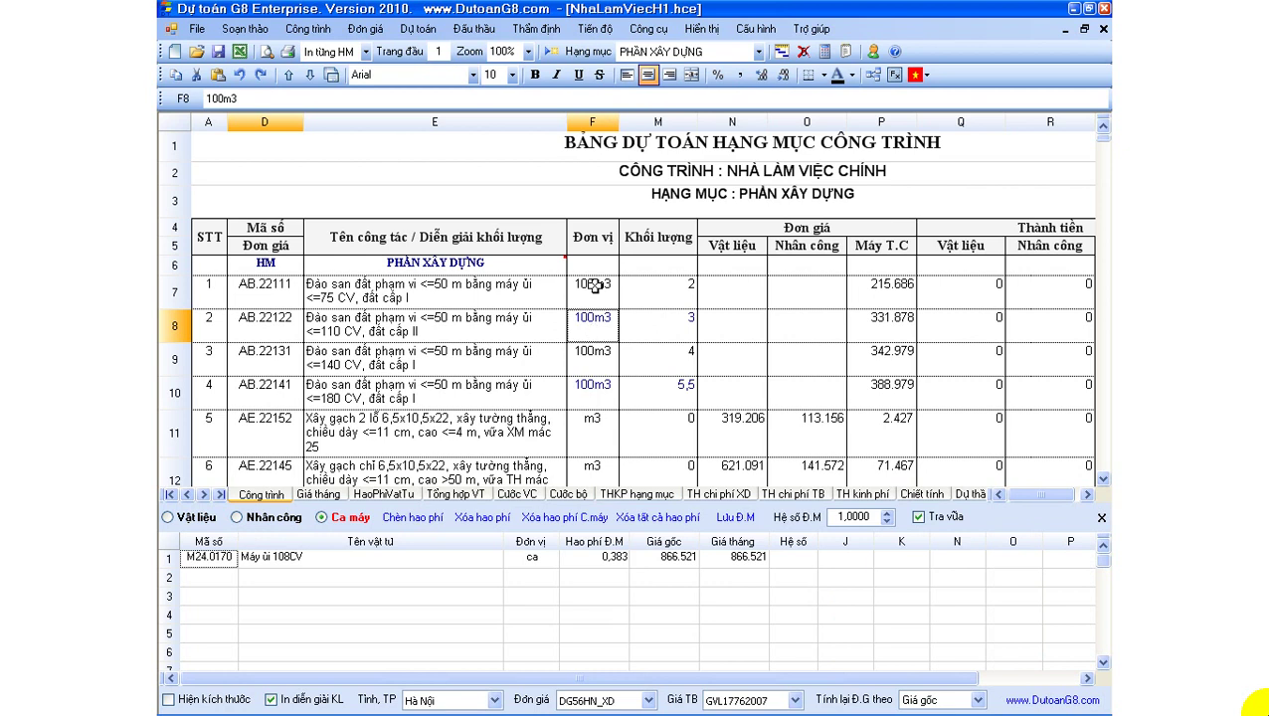
left_click_drag(593, 286, 593, 428)
left_click(594, 400)
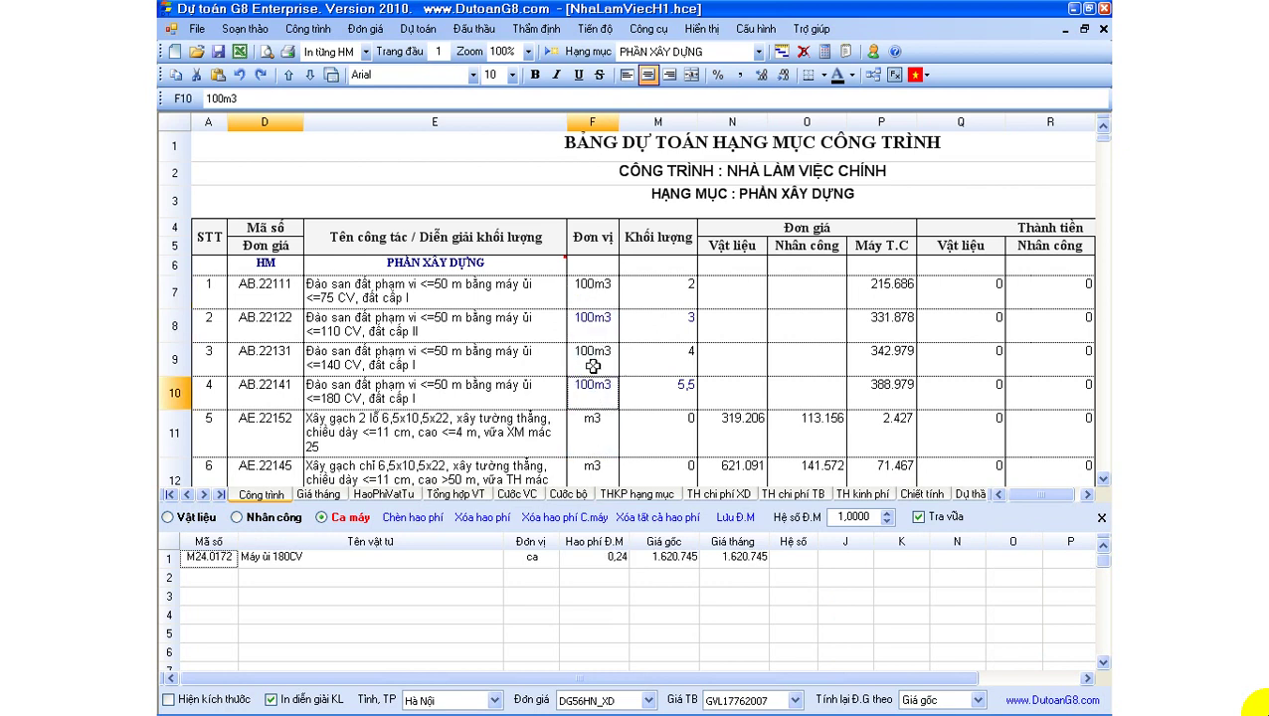
left_click(593, 366)
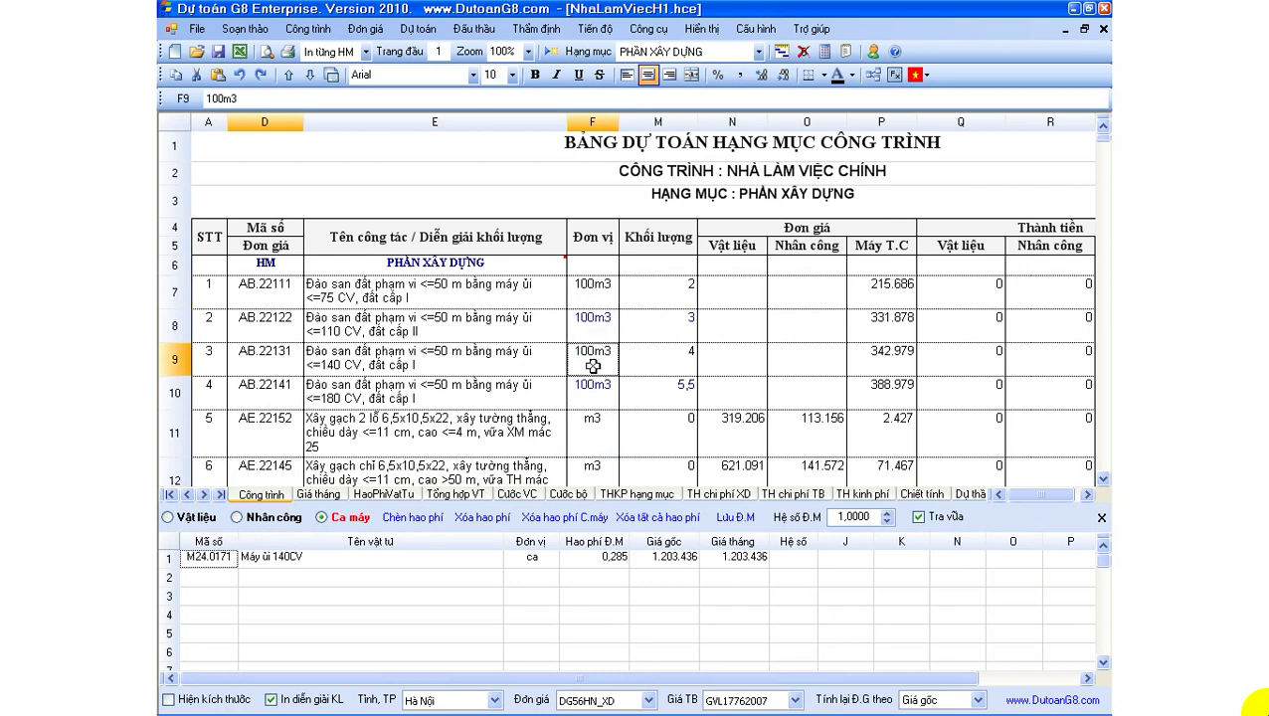